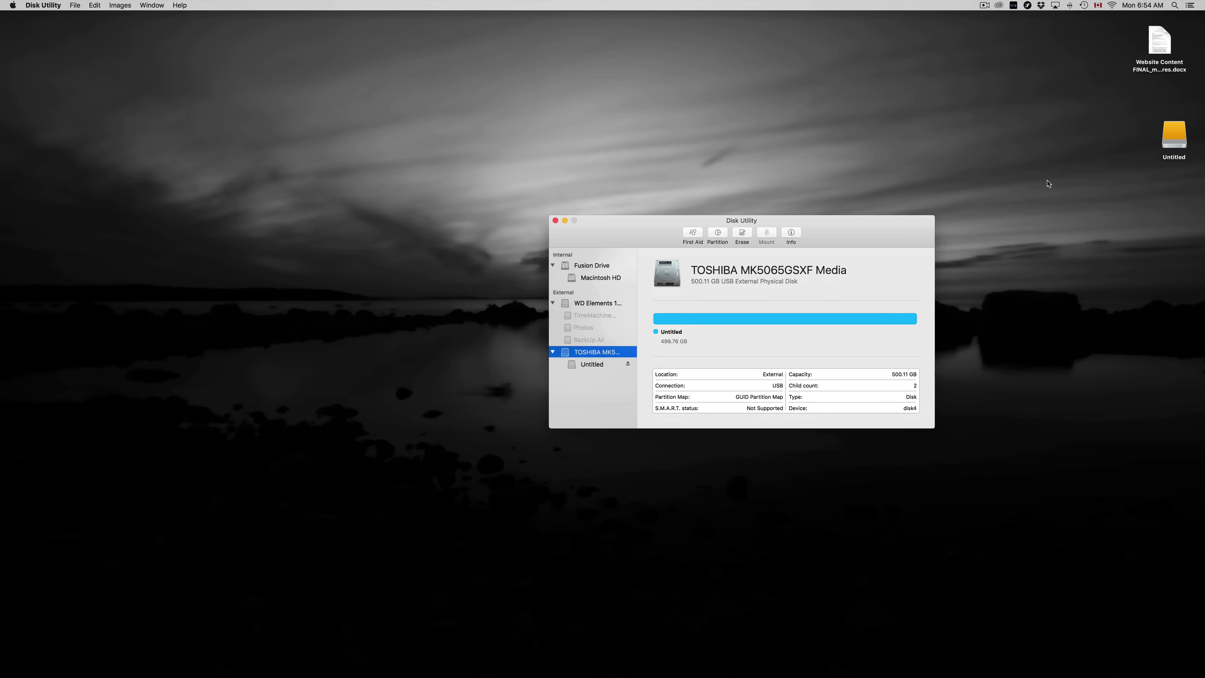
Search Spotlight for "disk" and open Disk Utility, moving its window clear of the desktop icons
left_click_drag(881, 235, 950, 219)
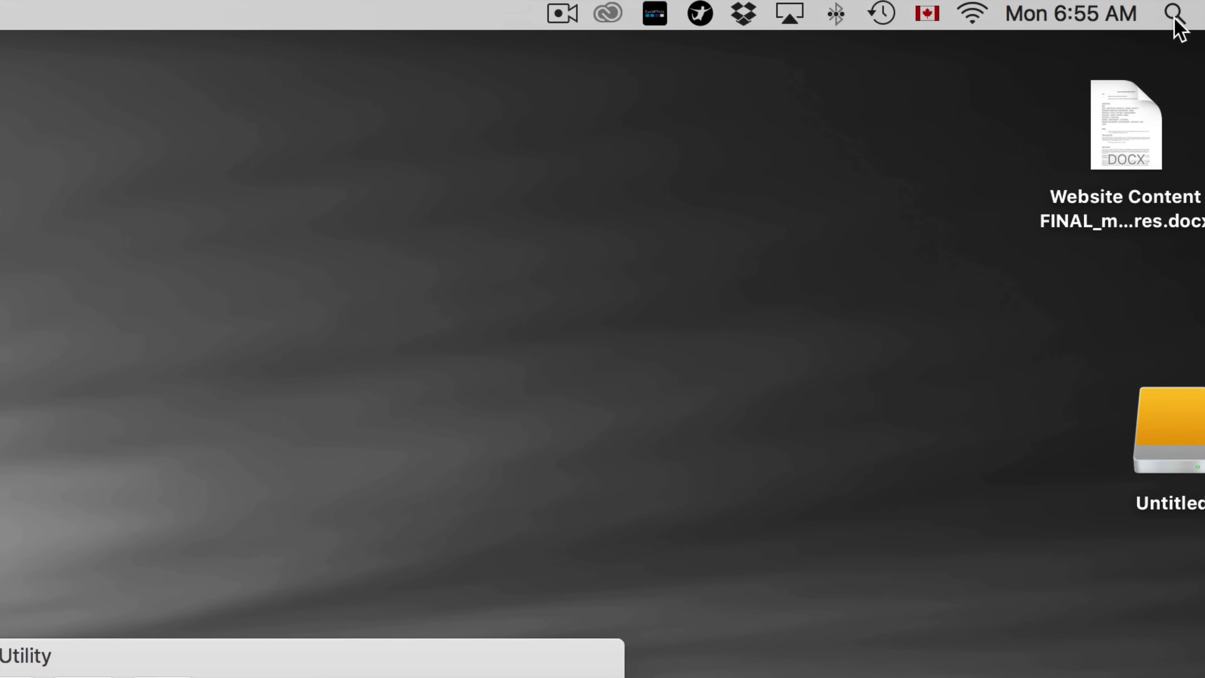
left_click(1175, 14)
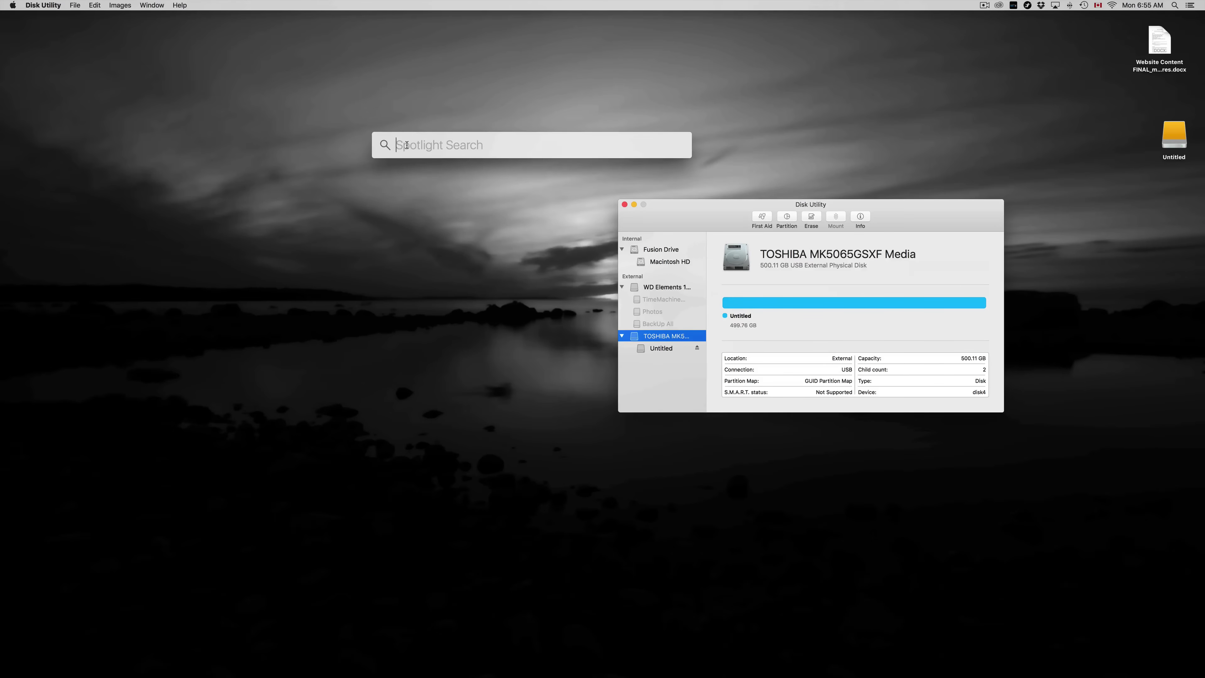
type("disk")
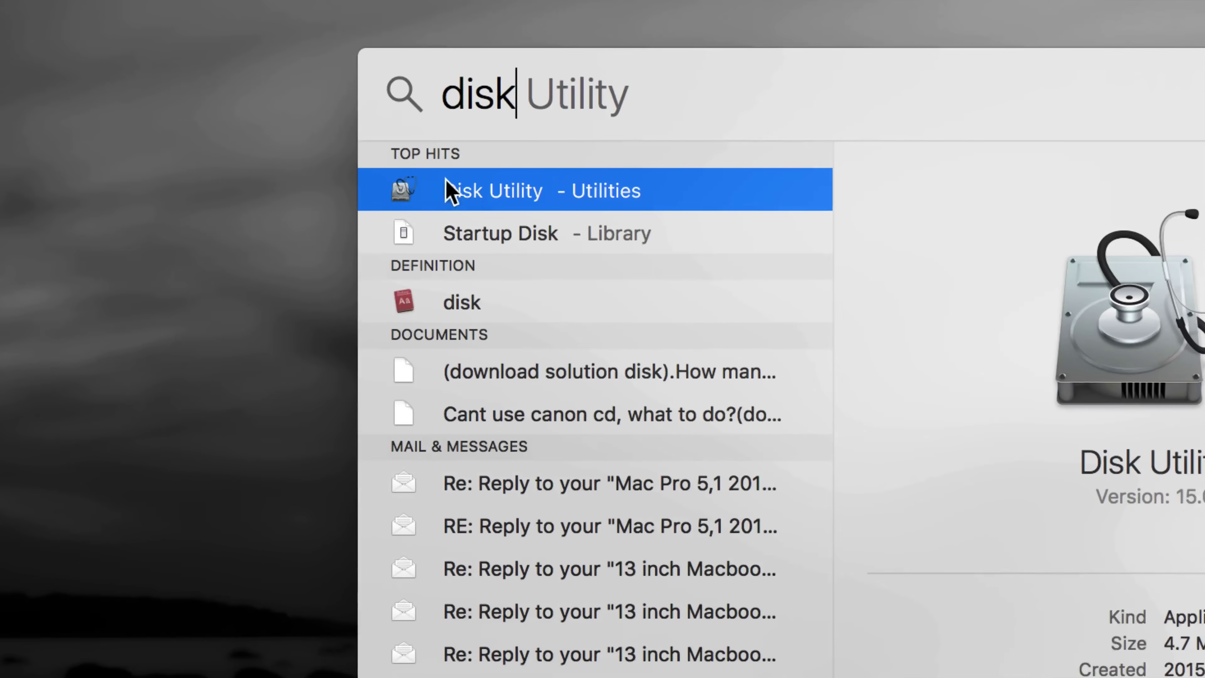
key("Return")
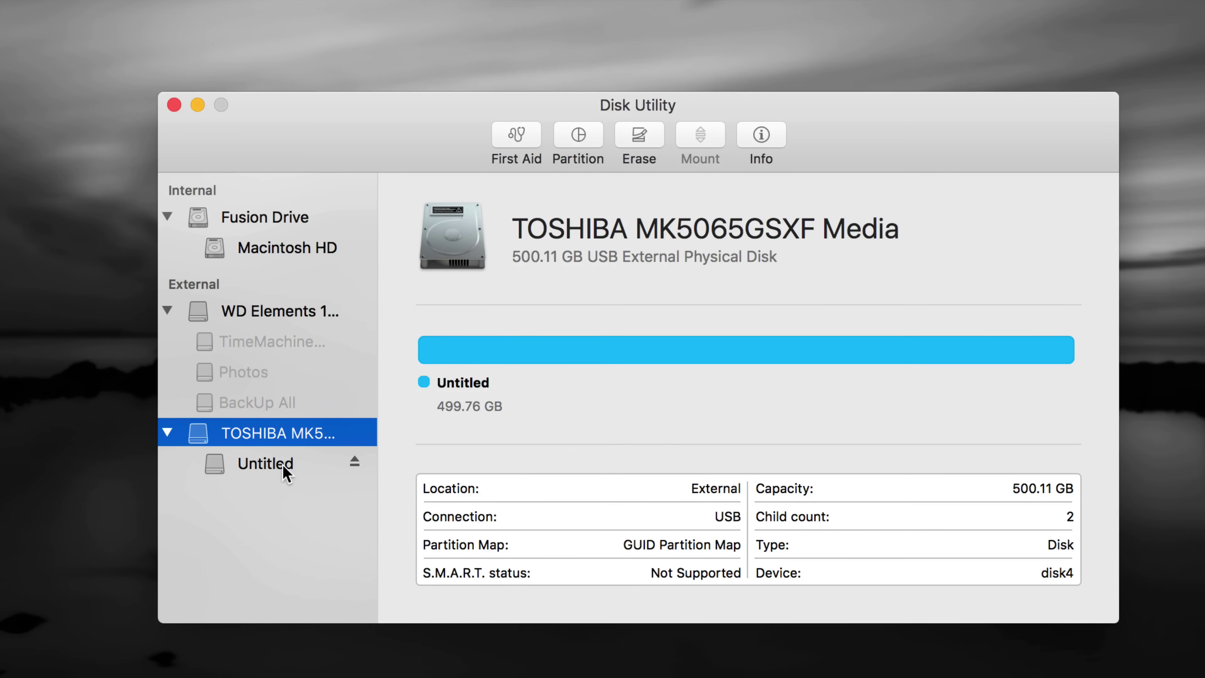
left_click_drag(401, 147, 396, 135)
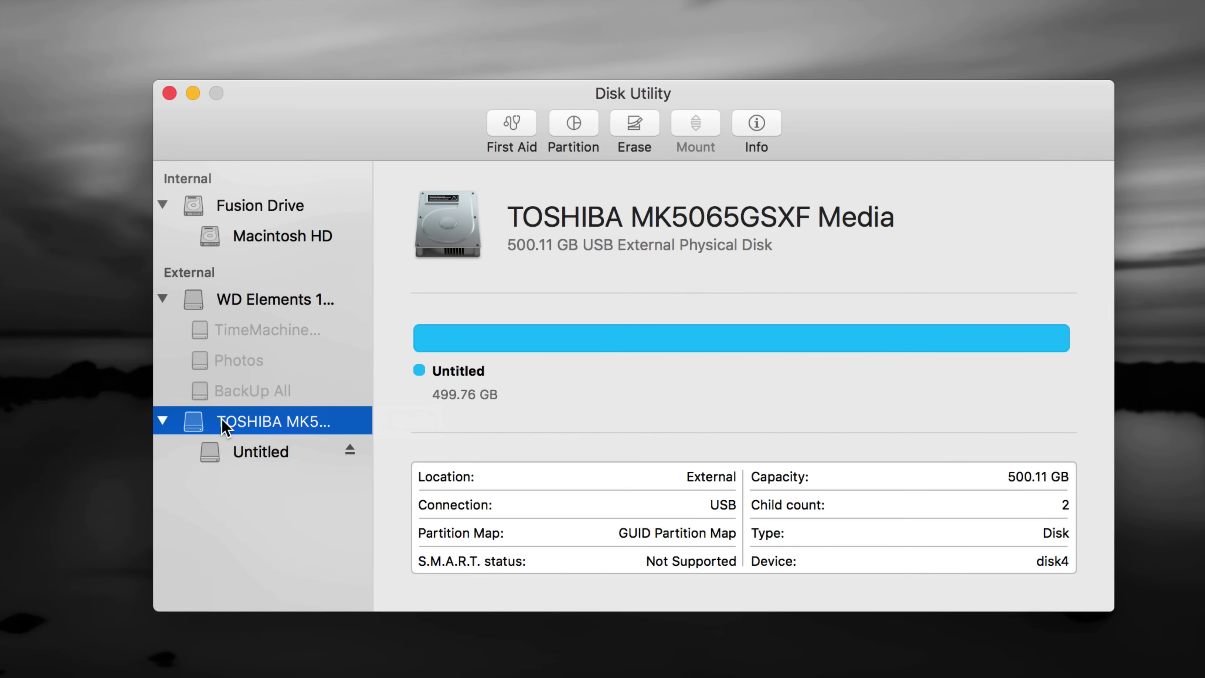
left_click(254, 457)
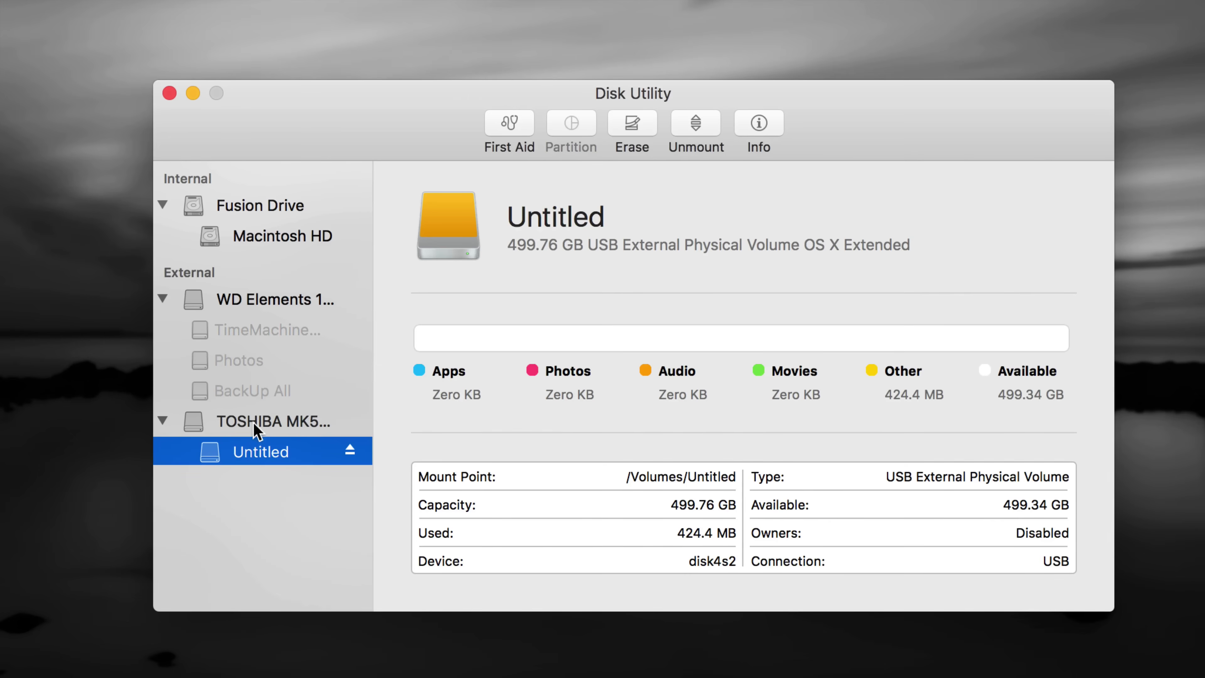
left_click(254, 427)
left_click(260, 455)
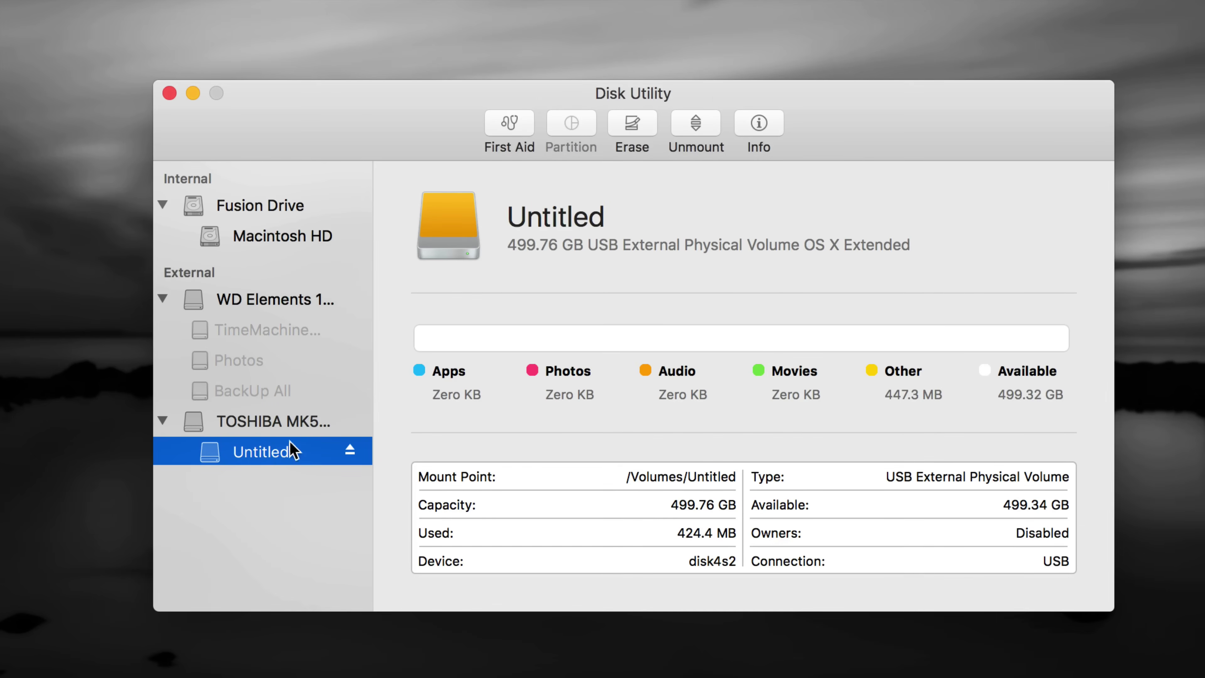
left_click(634, 124)
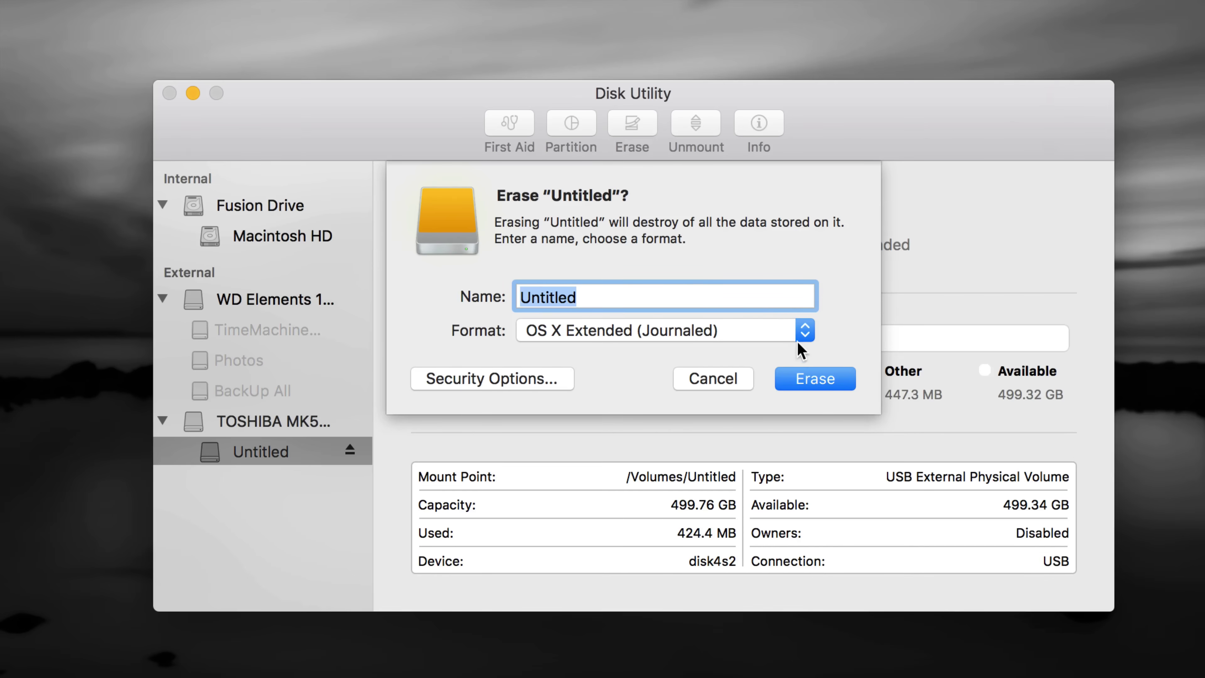
left_click(737, 380)
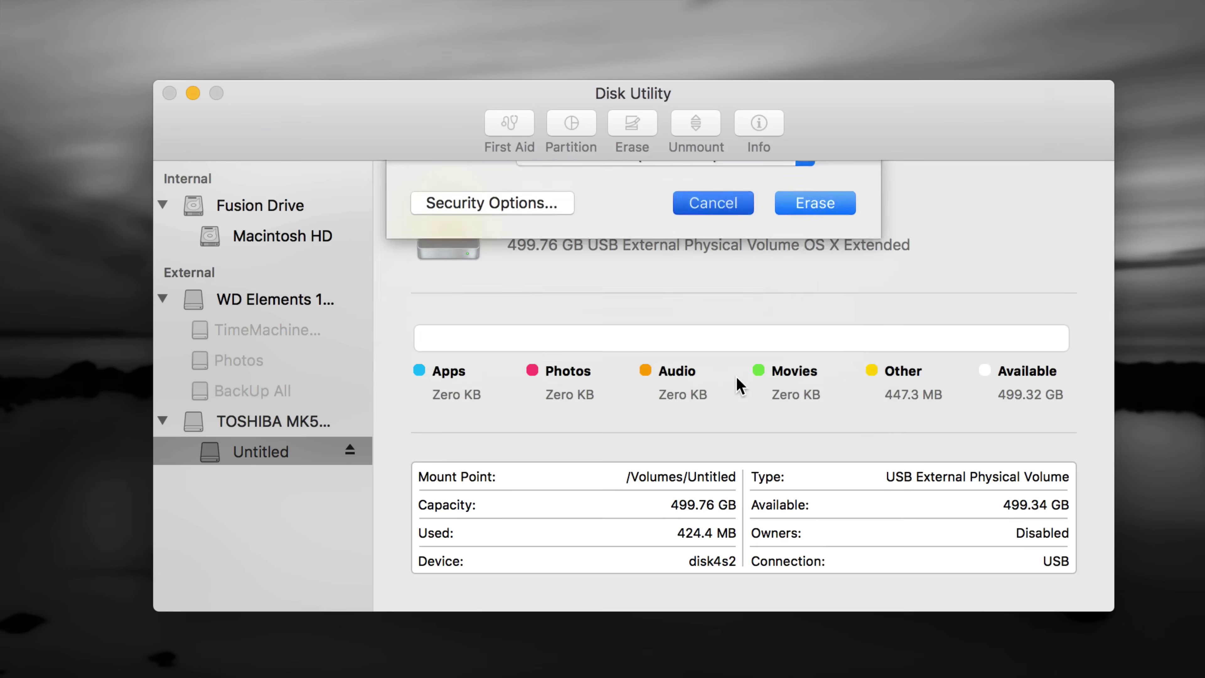
Start erasing the TOSHIBA MK5065GSXF Media disk with the OS X Extended (Journaled) format
left_click(306, 425)
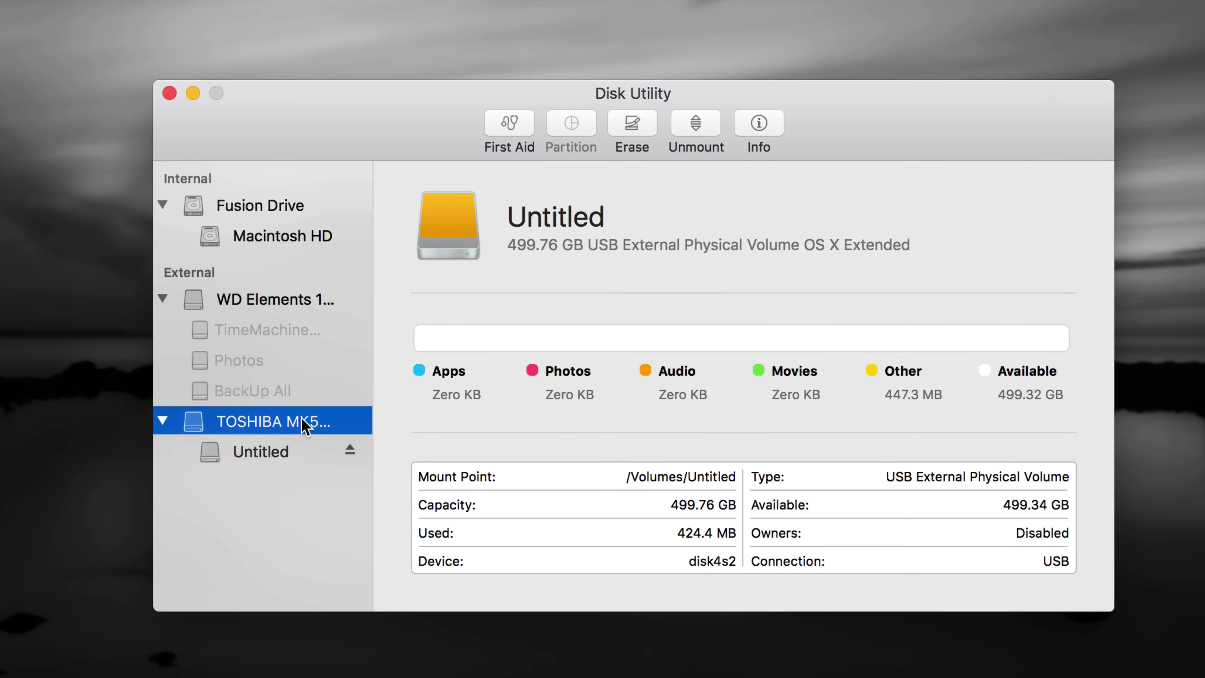
left_click(256, 424)
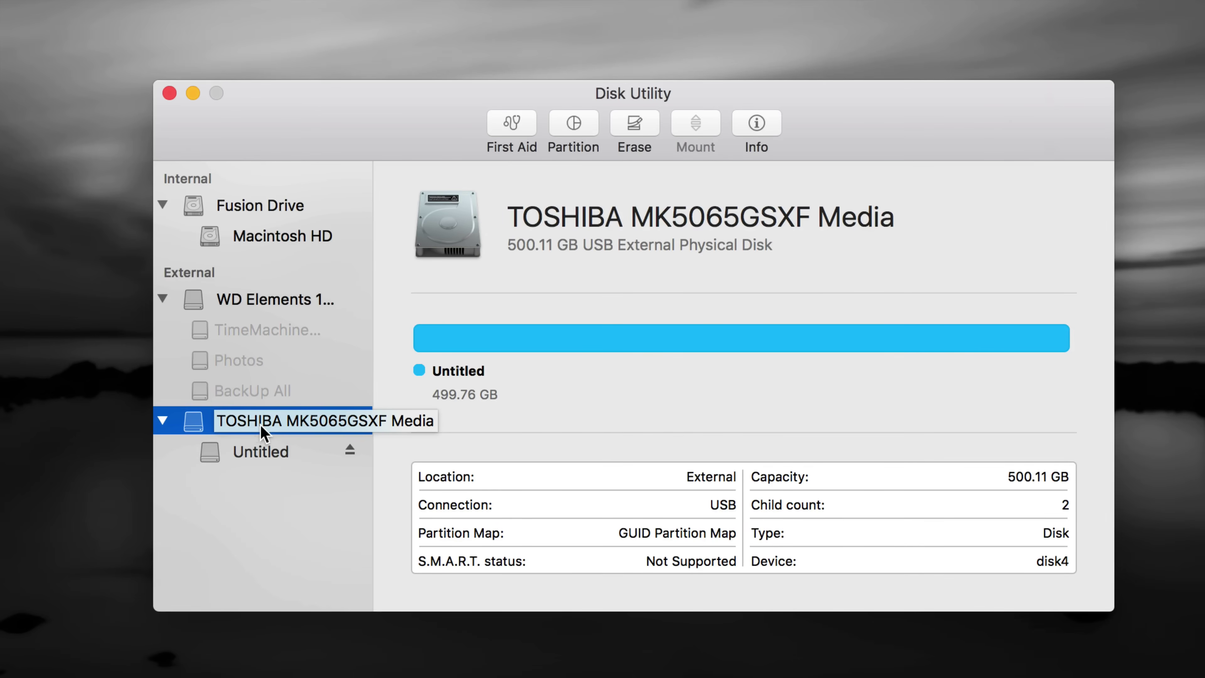
left_click(431, 322)
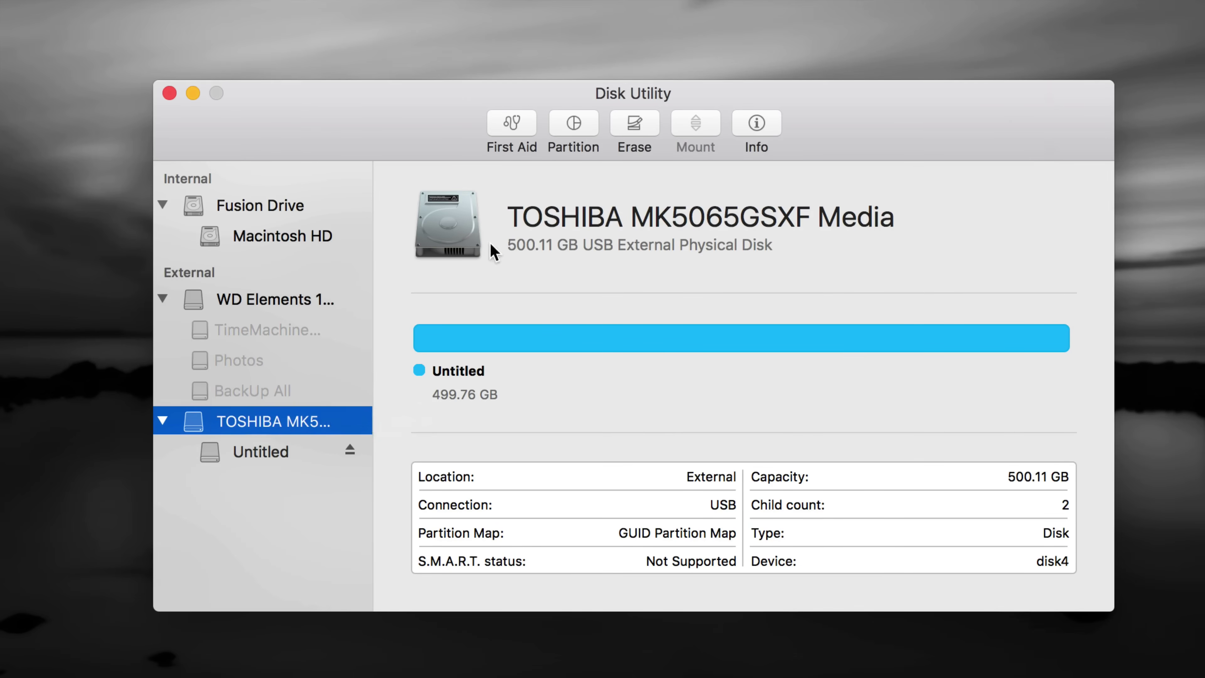
left_click(635, 128)
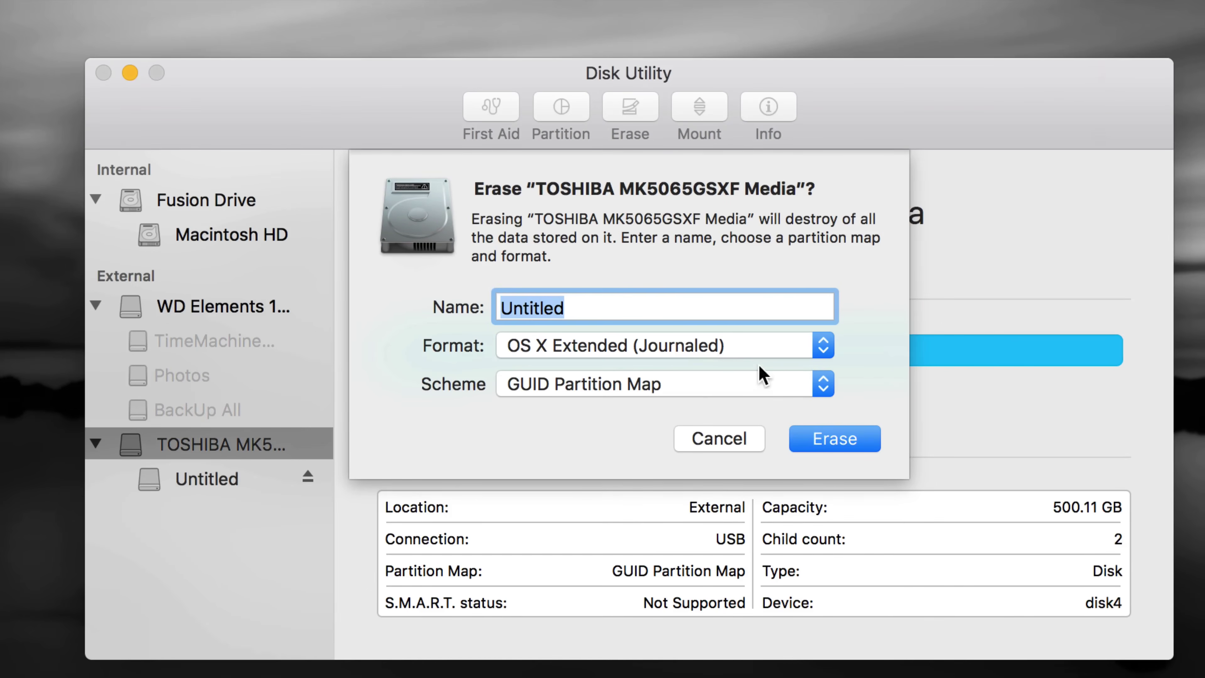
left_click(820, 346)
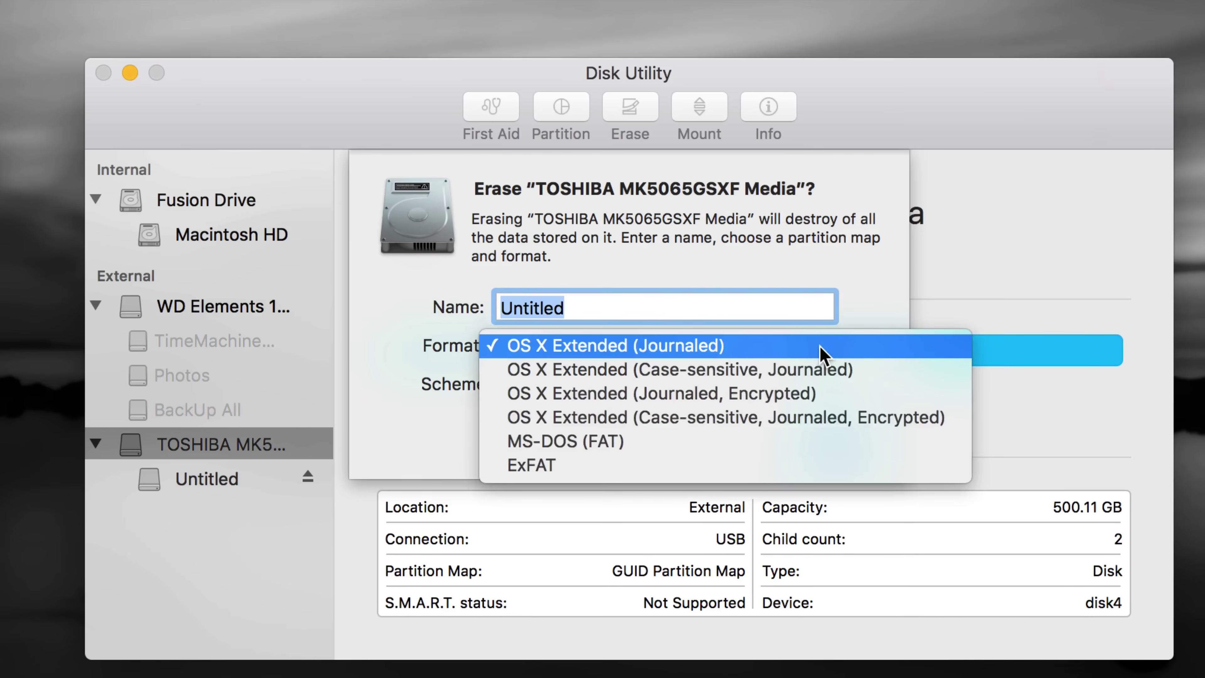
left_click(703, 350)
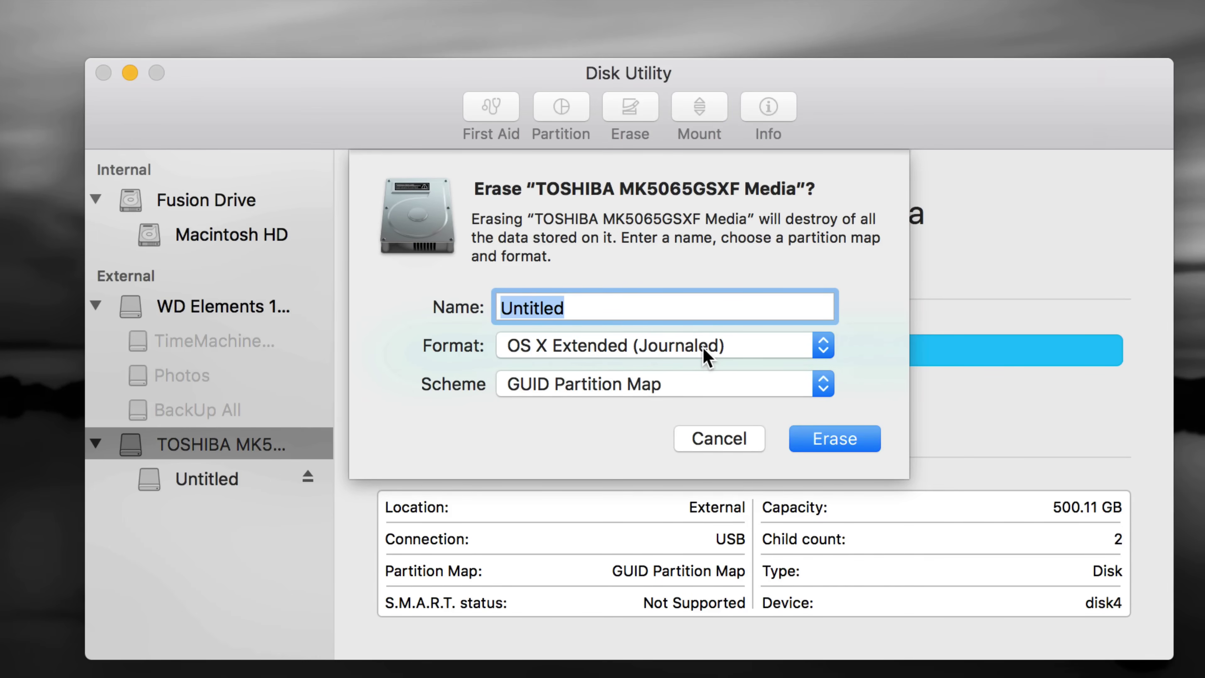
Try ExFAT as the erase format, and switch back to OS X Extended (Journaled)
left_click(703, 354)
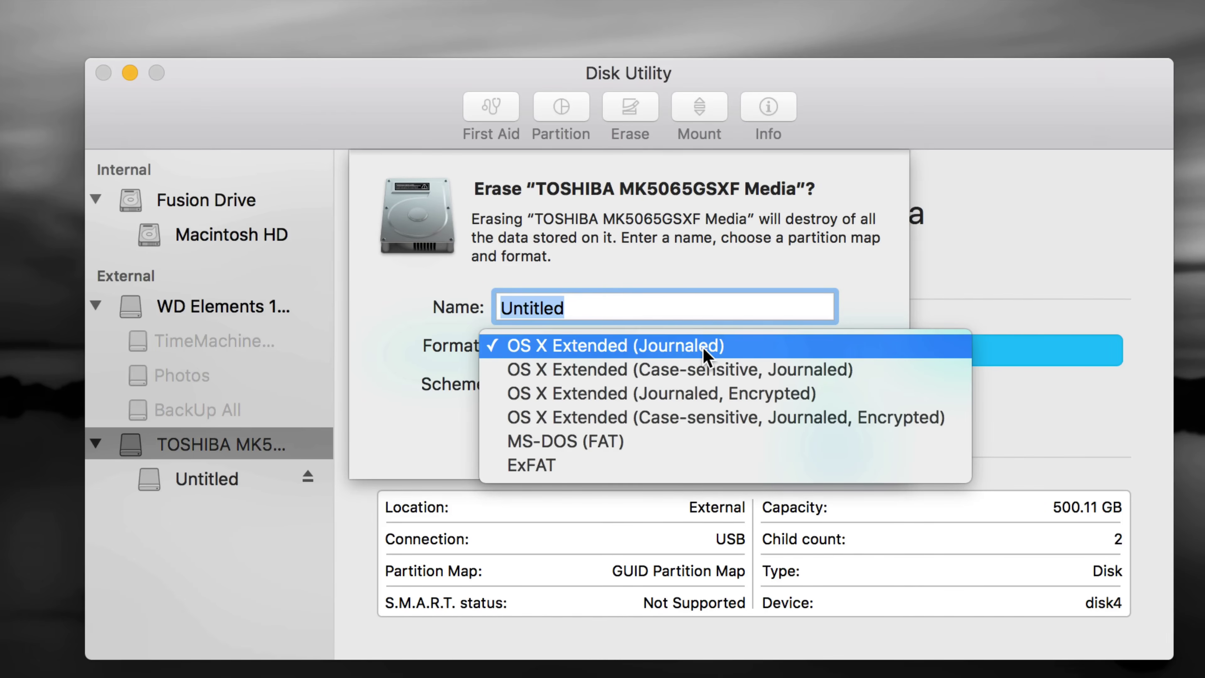
left_click(547, 469)
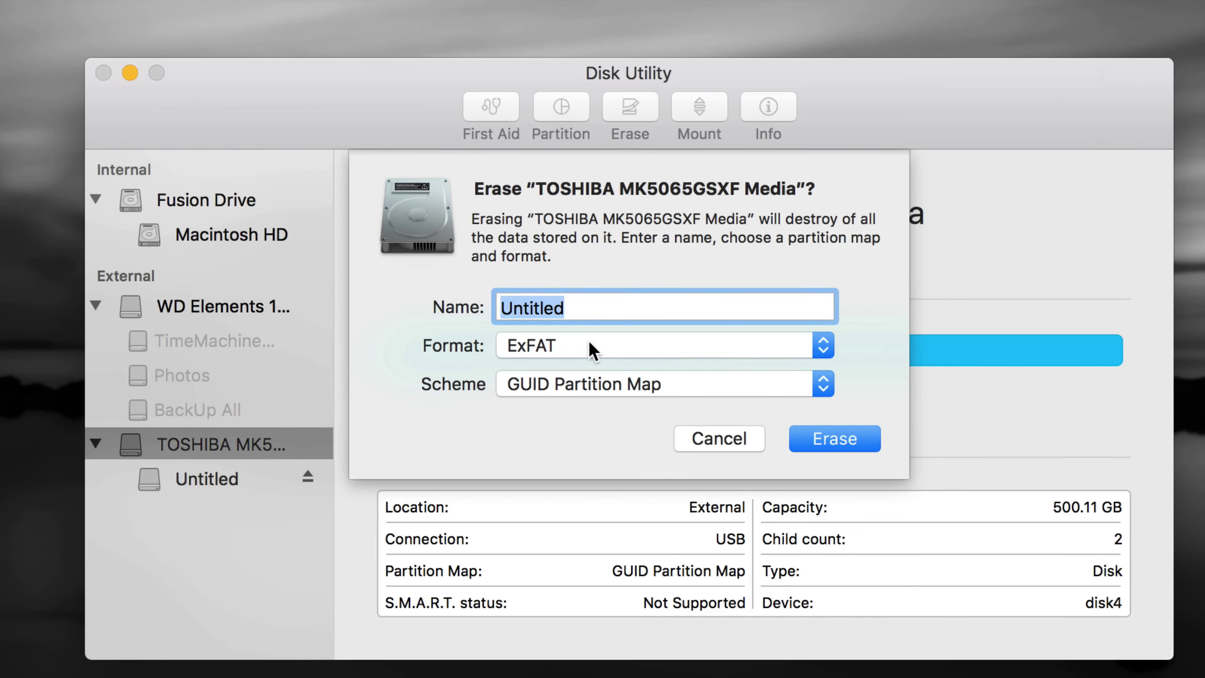
left_click(822, 343)
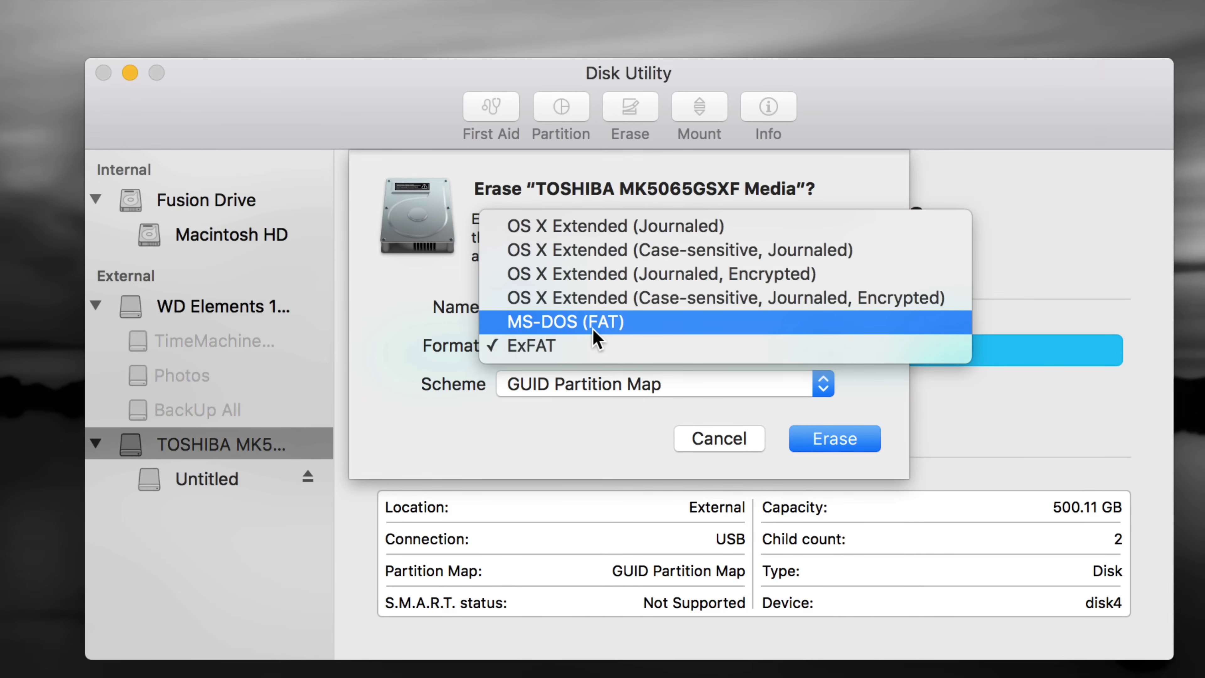
left_click(612, 232)
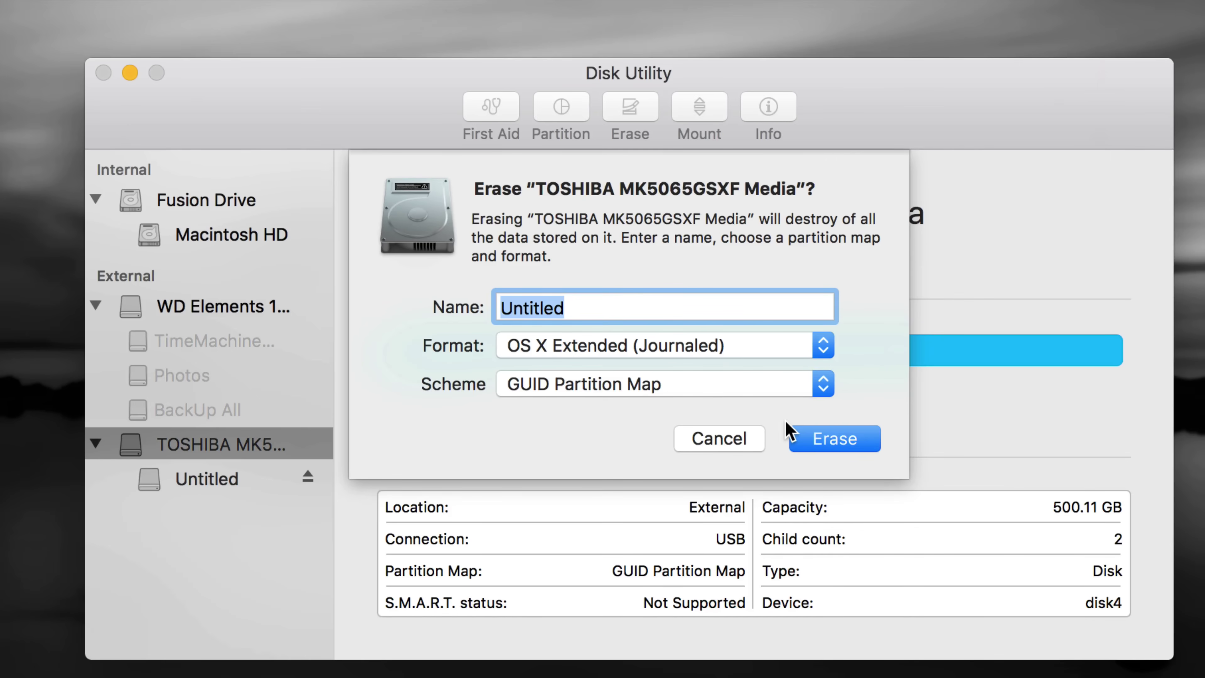
Erase the TOSHIBA disk with the chosen settings, show the process details, and close the completed erase report
left_click(842, 443)
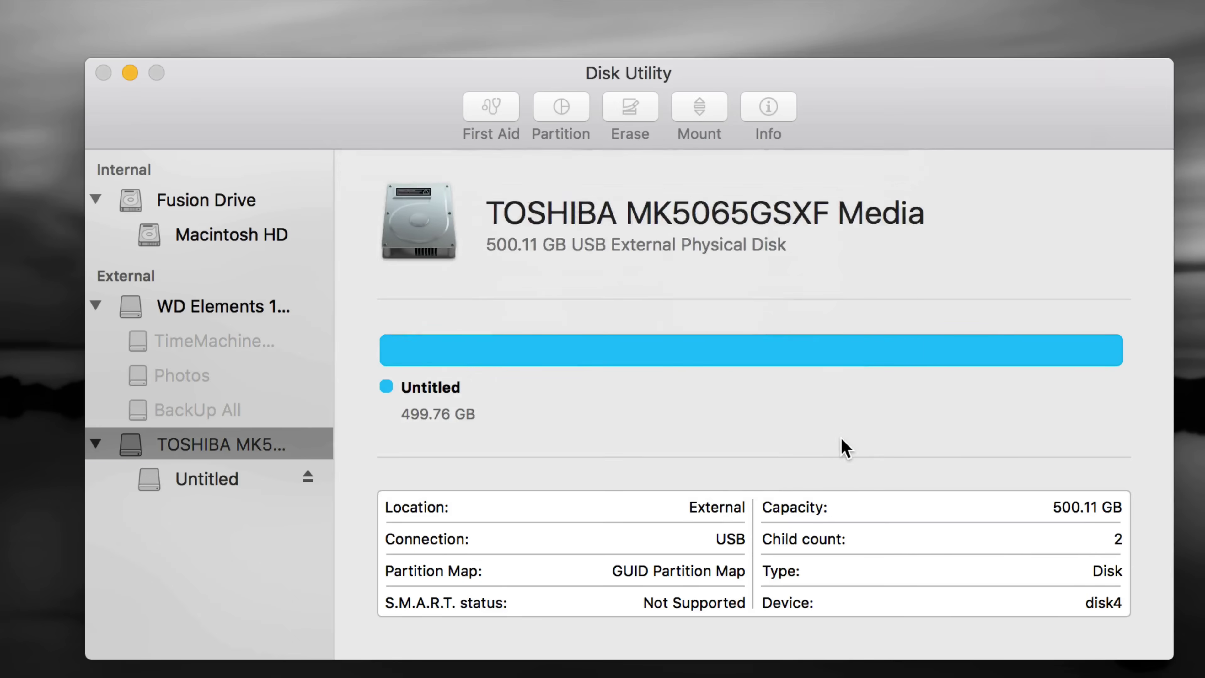
left_click(395, 328)
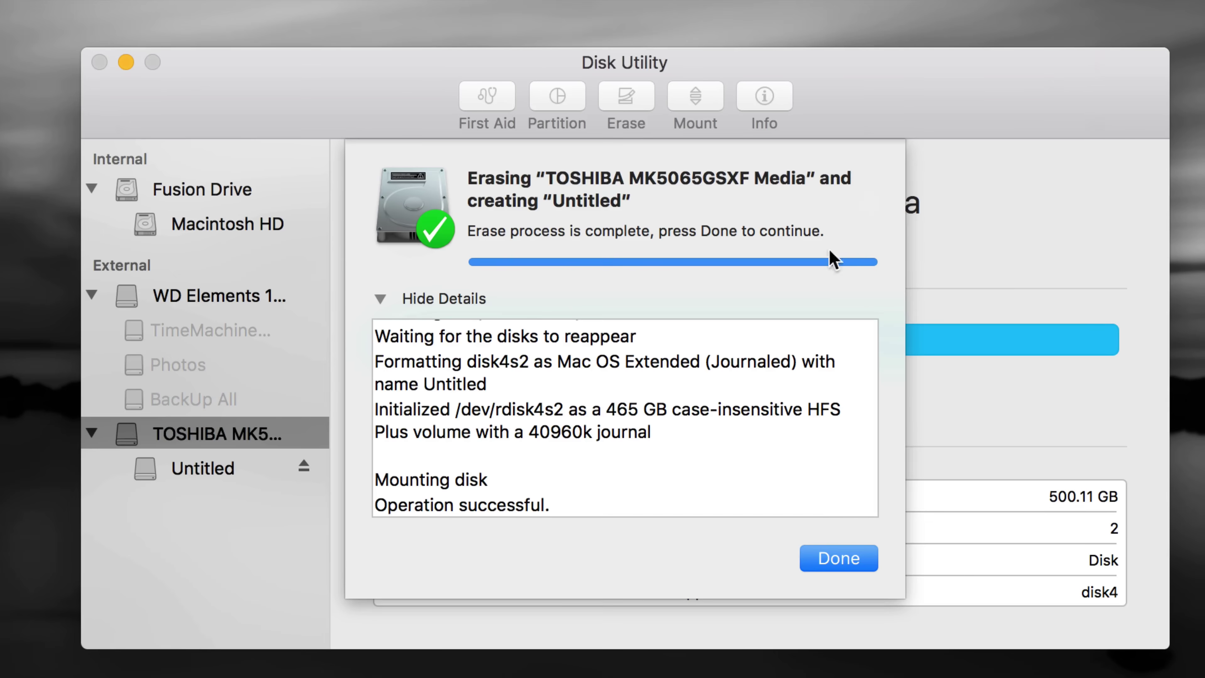
left_click(827, 561)
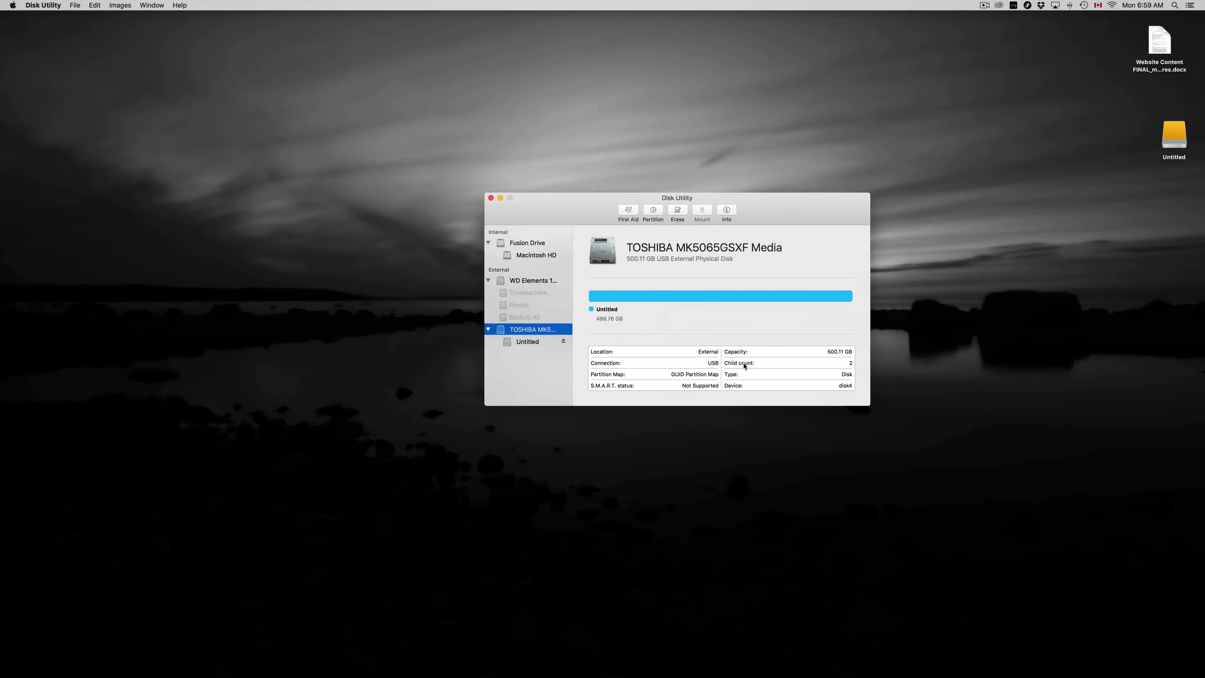
Rearrange the desktop so the Untitled drive icon sits beside the Disk Utility window
left_click_drag(760, 209, 674, 141)
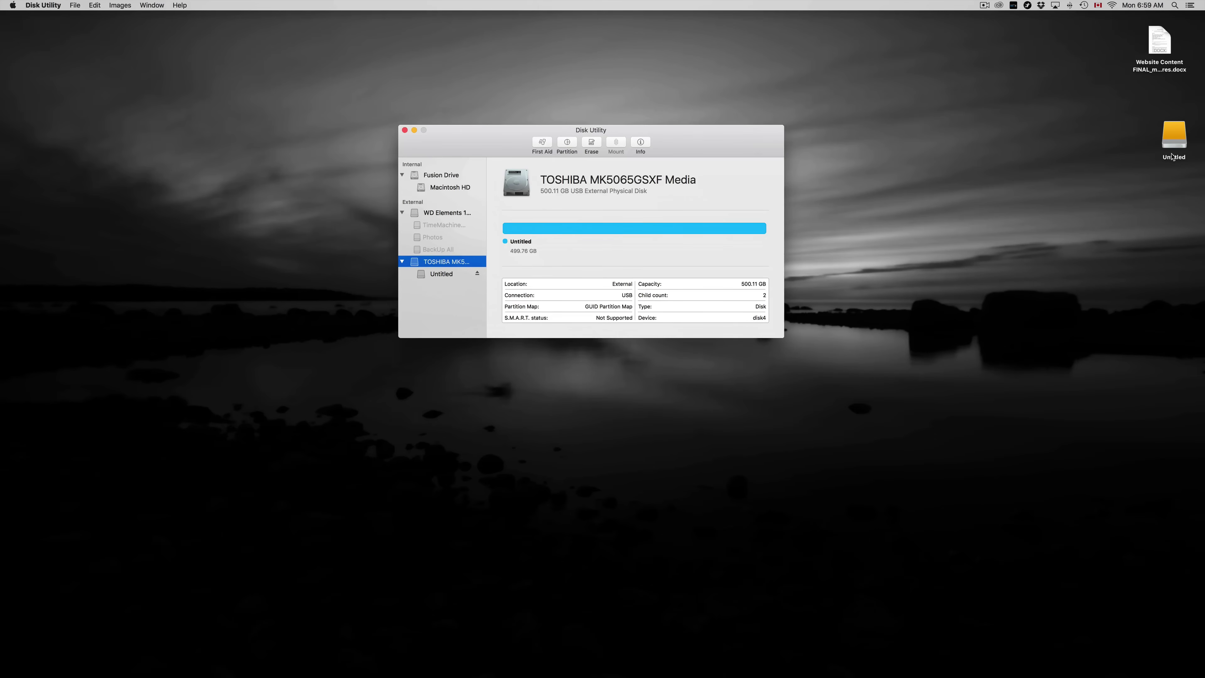
left_click(1180, 144)
left_click_drag(1180, 144, 859, 156)
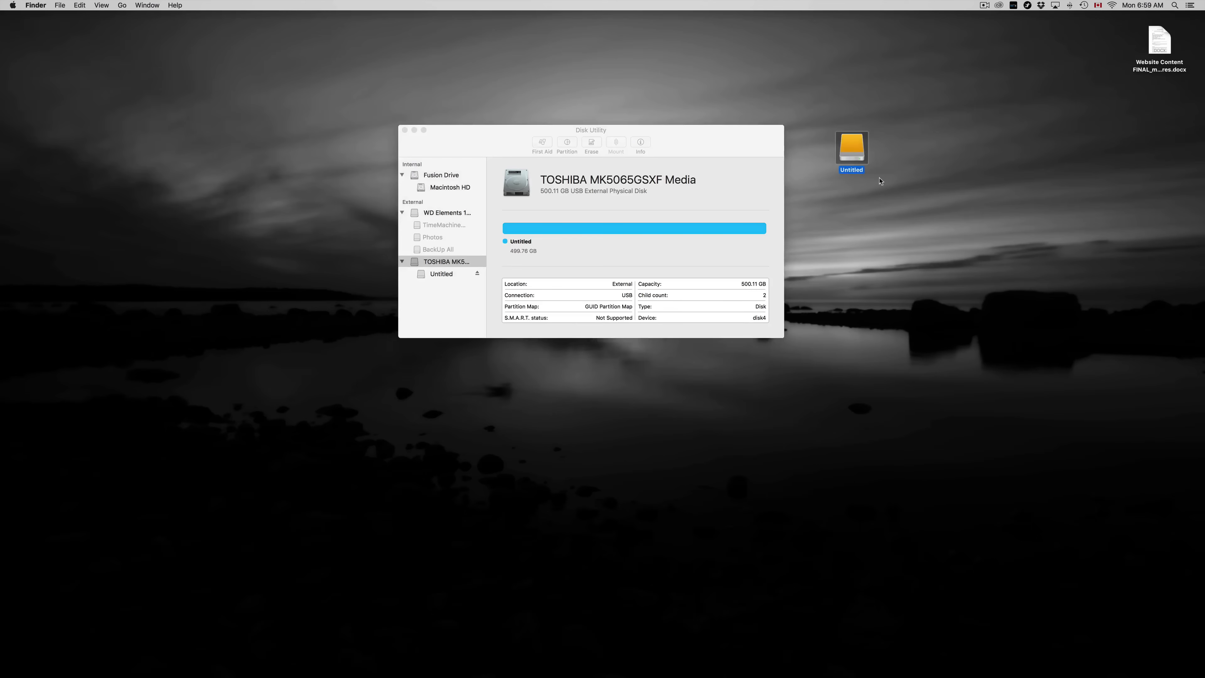
left_click(852, 173)
left_click(894, 197)
left_click(859, 175)
left_click(858, 172)
left_click(875, 207)
Open the Untitled drive from the desktop to inspect its contents, and close its window
double_click(854, 152)
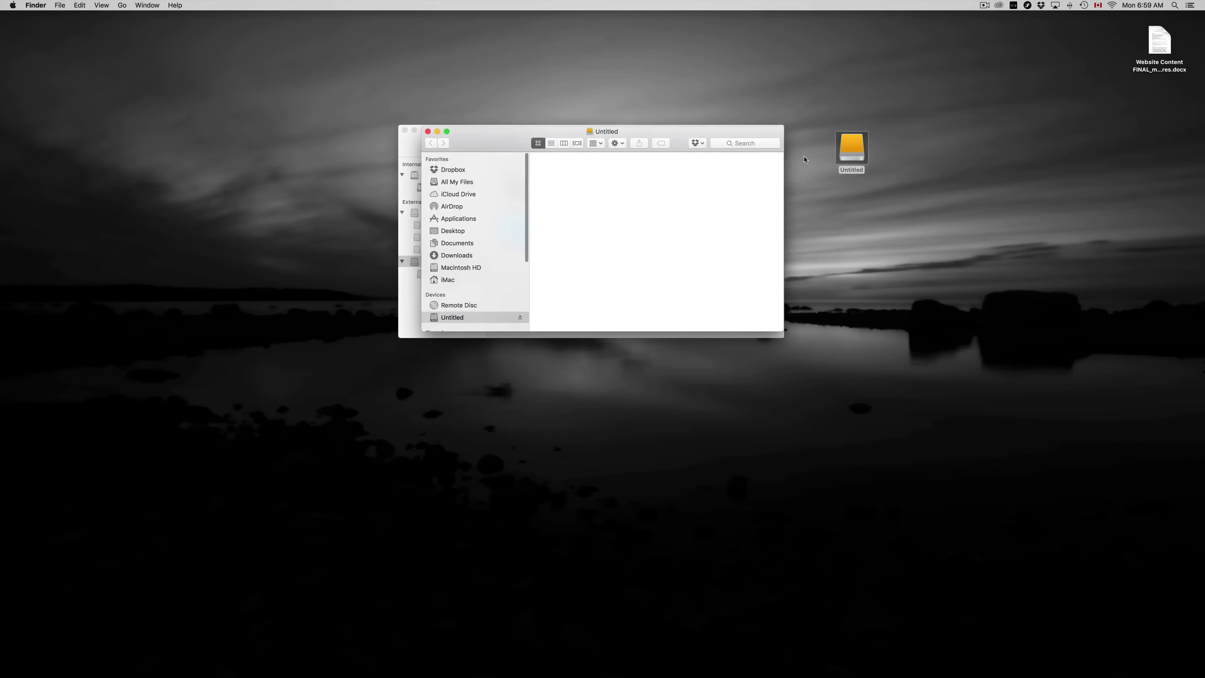
left_click_drag(503, 146, 851, 313)
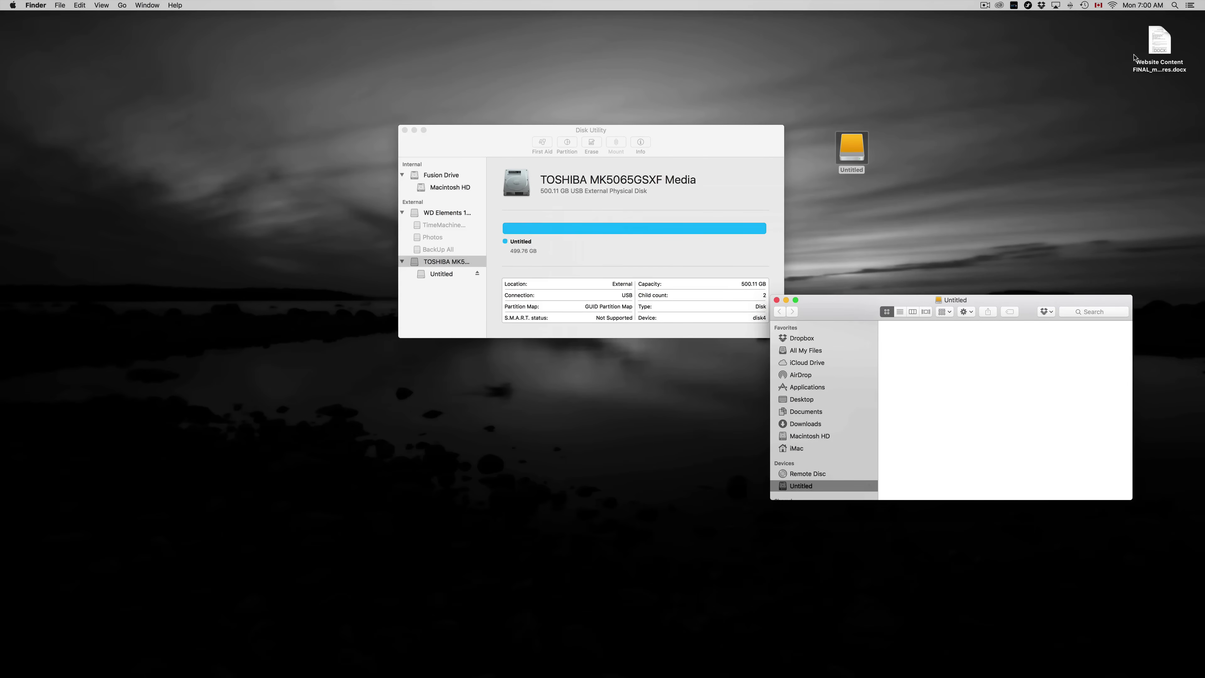
left_click(1138, 71)
left_click_drag(1137, 70, 1143, 46)
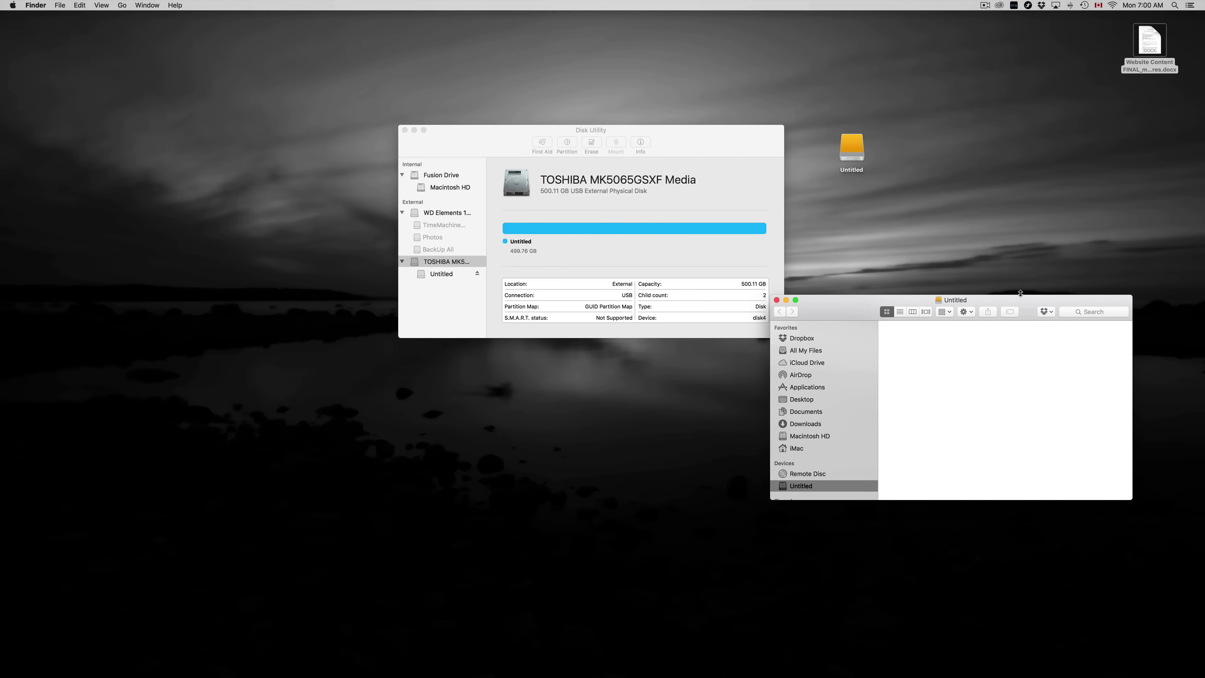
left_click_drag(1023, 302, 982, 283)
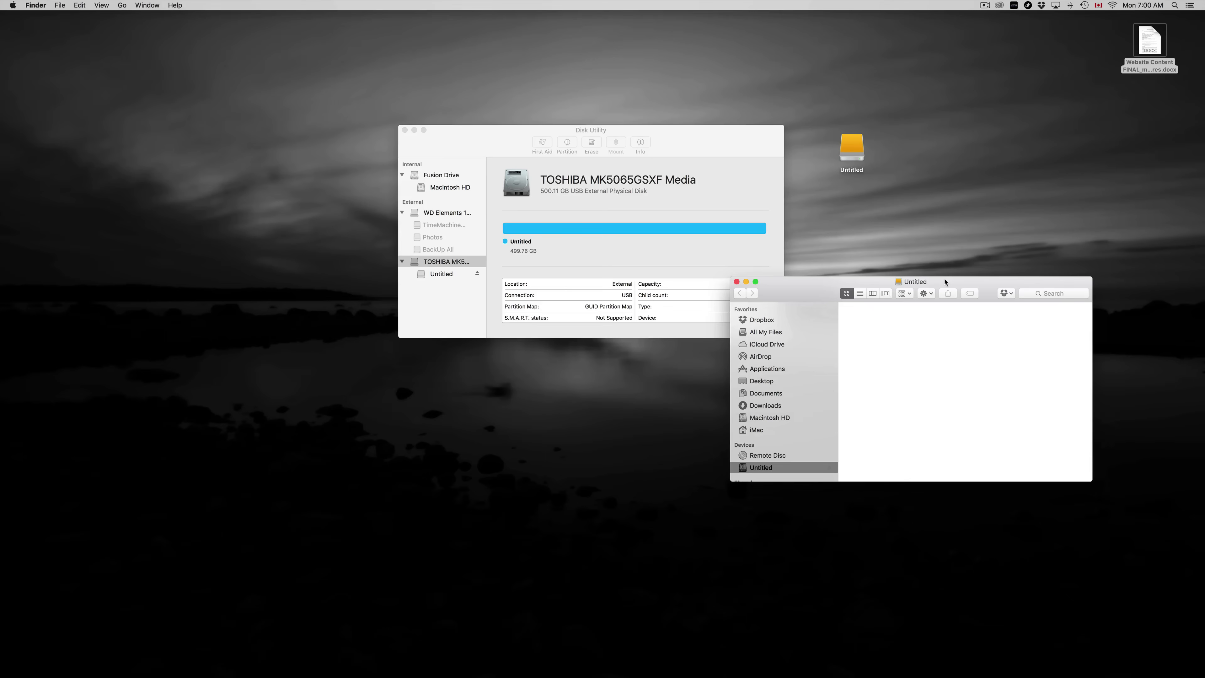
left_click_drag(850, 284, 833, 345)
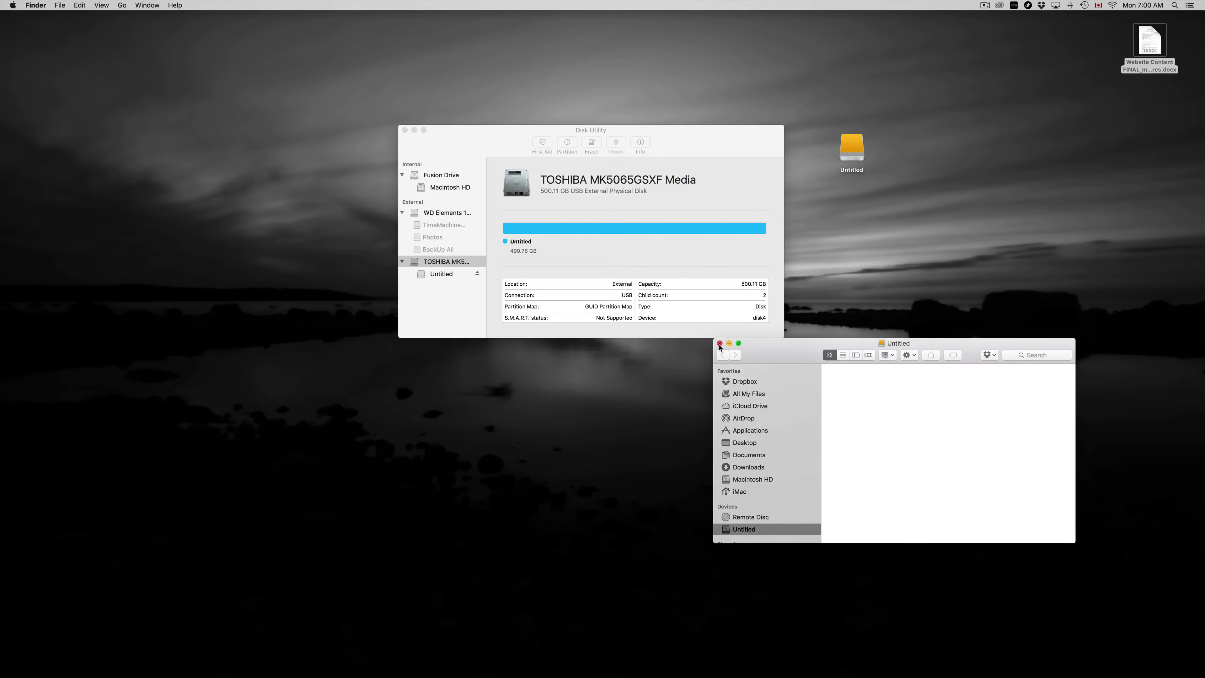
left_click(719, 343)
Open the partition settings for the TOSHIBA MK5065GSXF Media disk and add a second partition
left_click_drag(694, 149, 789, 227)
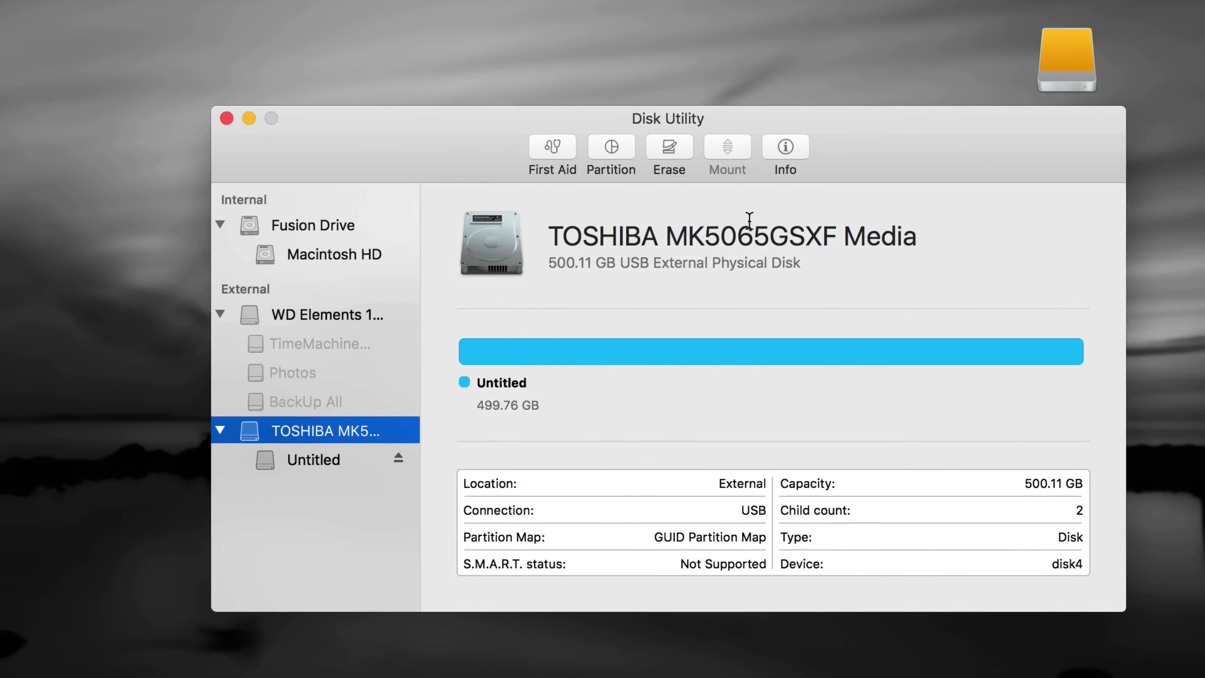
left_click(320, 429)
key("Return")
left_click(616, 148)
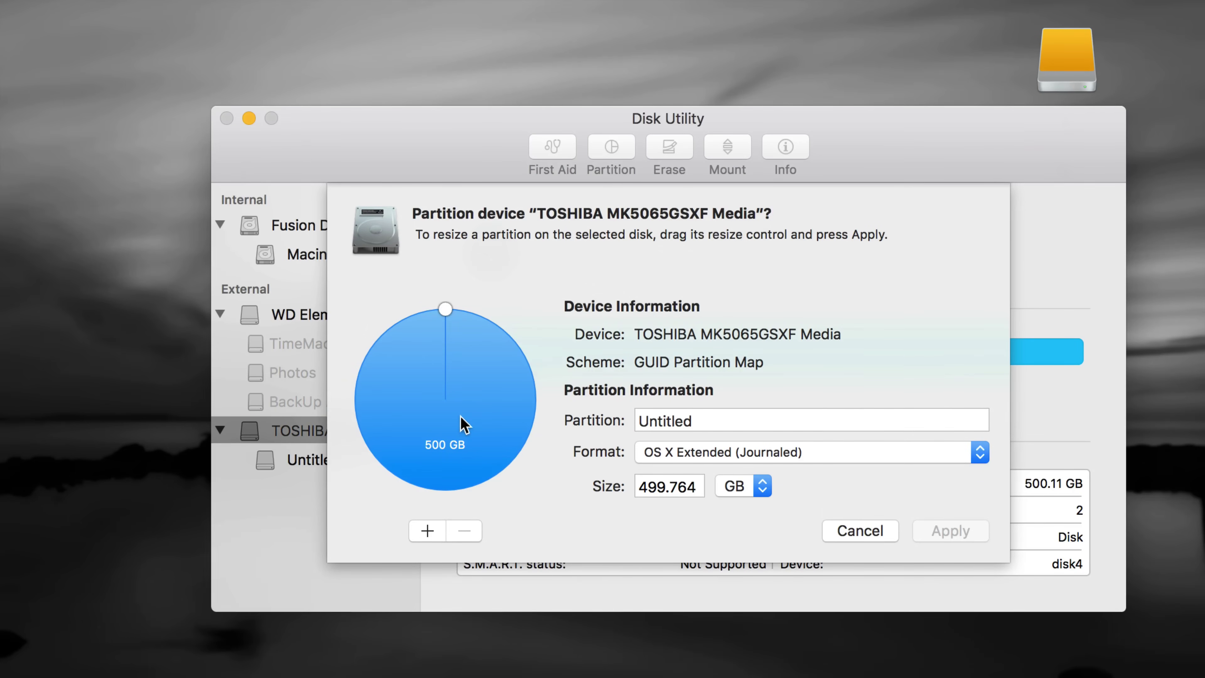
left_click(427, 531)
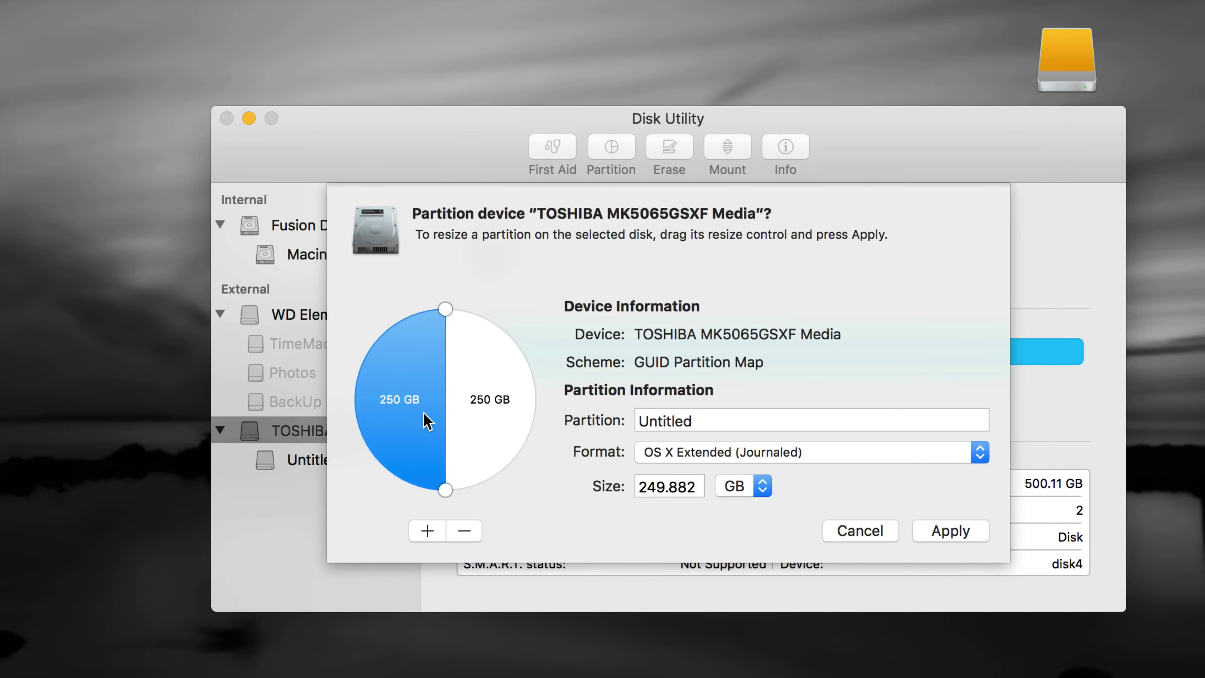
Resize the Untitled partition to about 120 GB in the partition chart
left_click(670, 486)
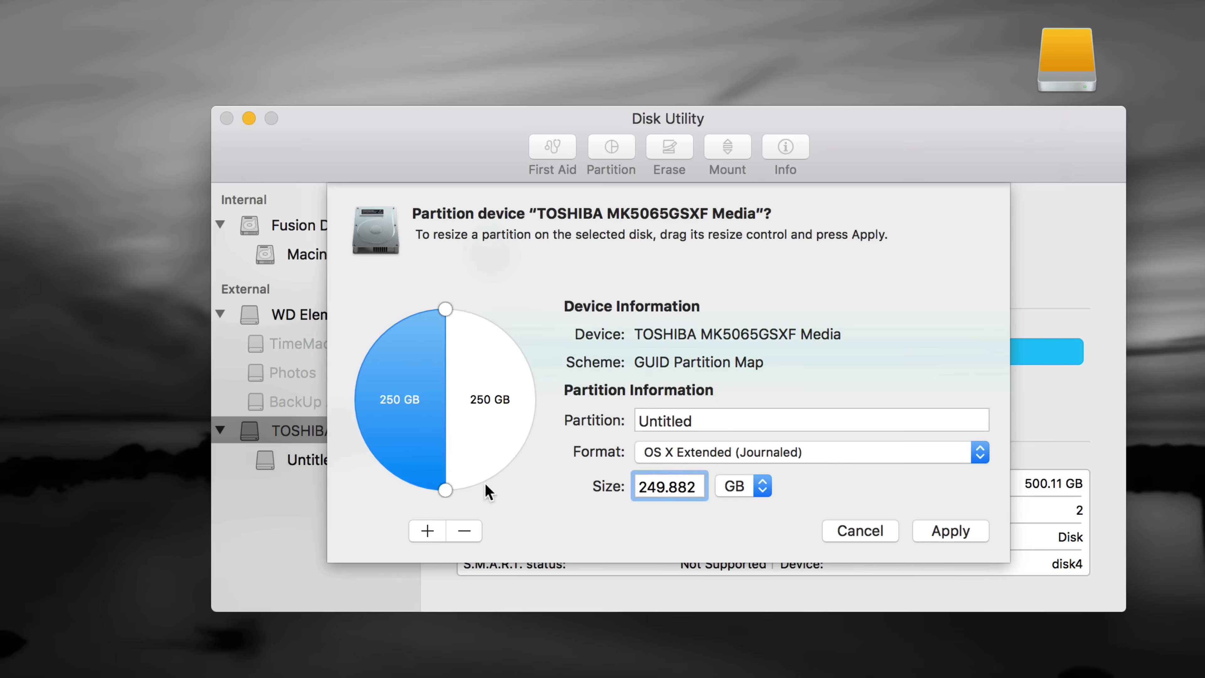
left_click_drag(442, 489, 387, 394)
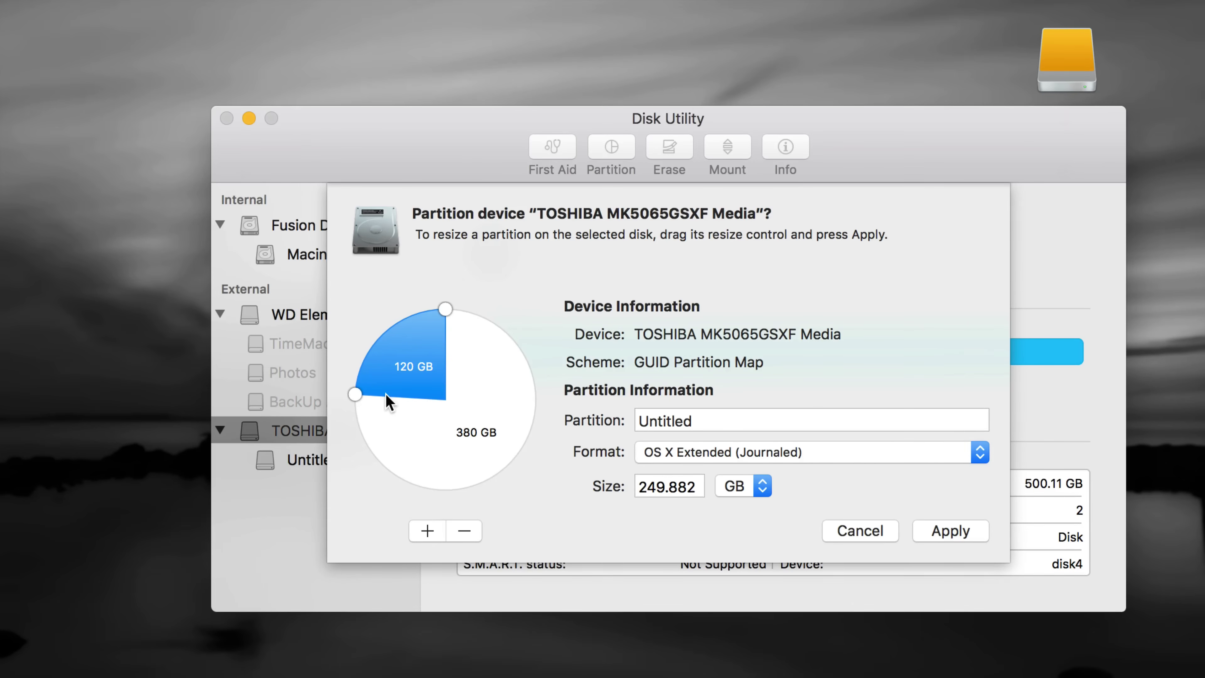
left_click_drag(388, 401, 388, 401)
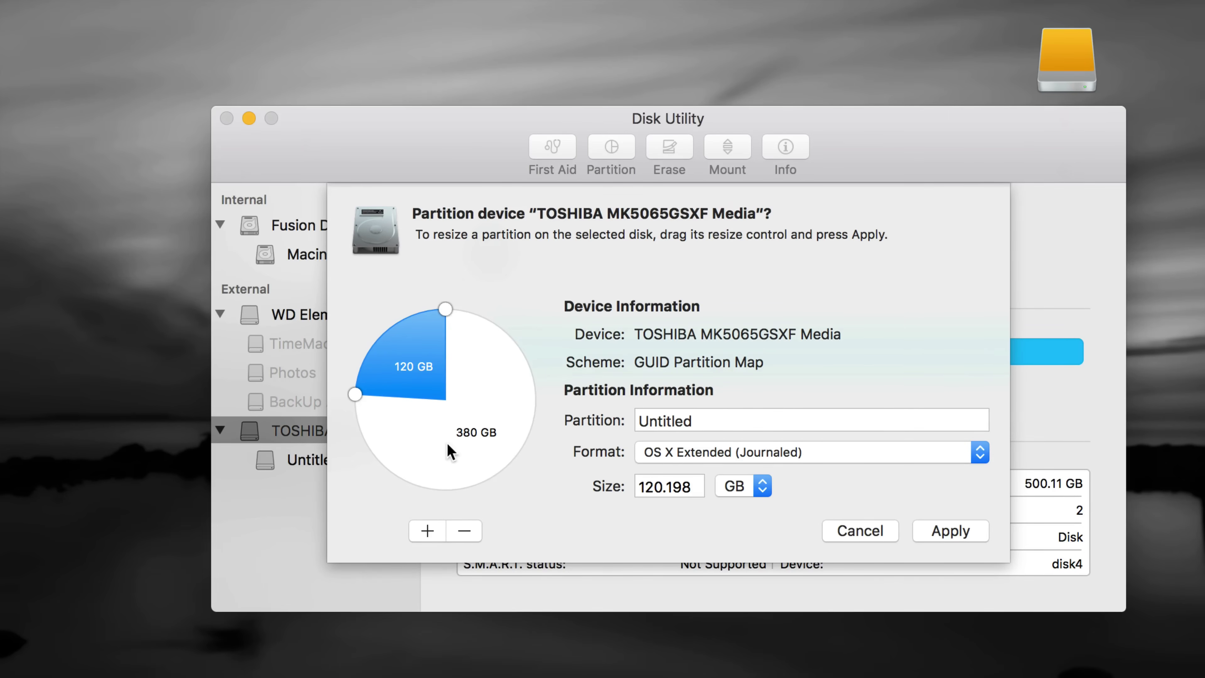
Check the format choices for the 380 GB partition and set the 120 GB partition's format to ExFAT
left_click(468, 434)
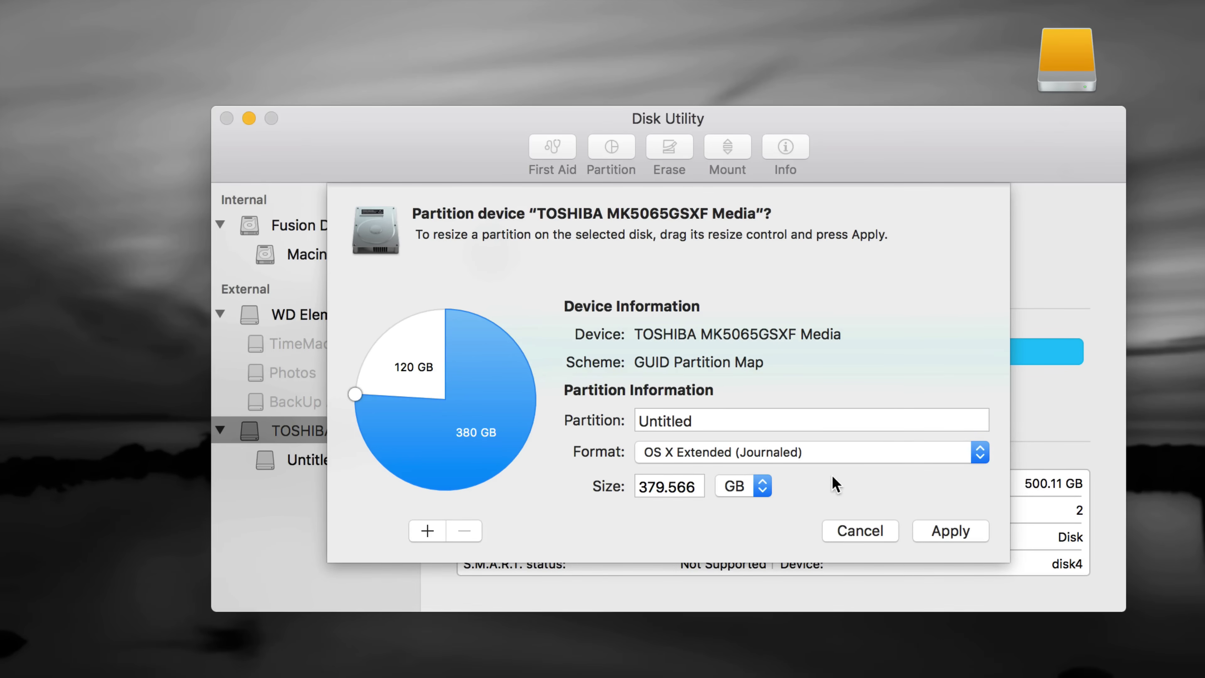
left_click(829, 459)
left_click(785, 457)
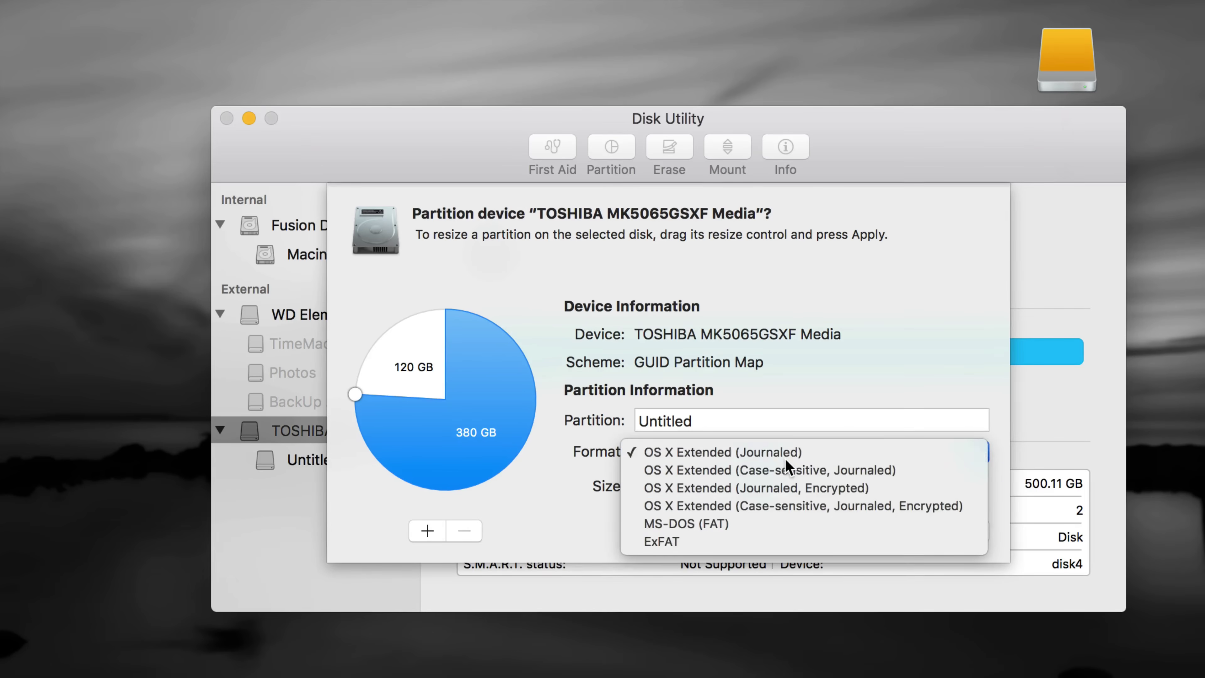
left_click(420, 367)
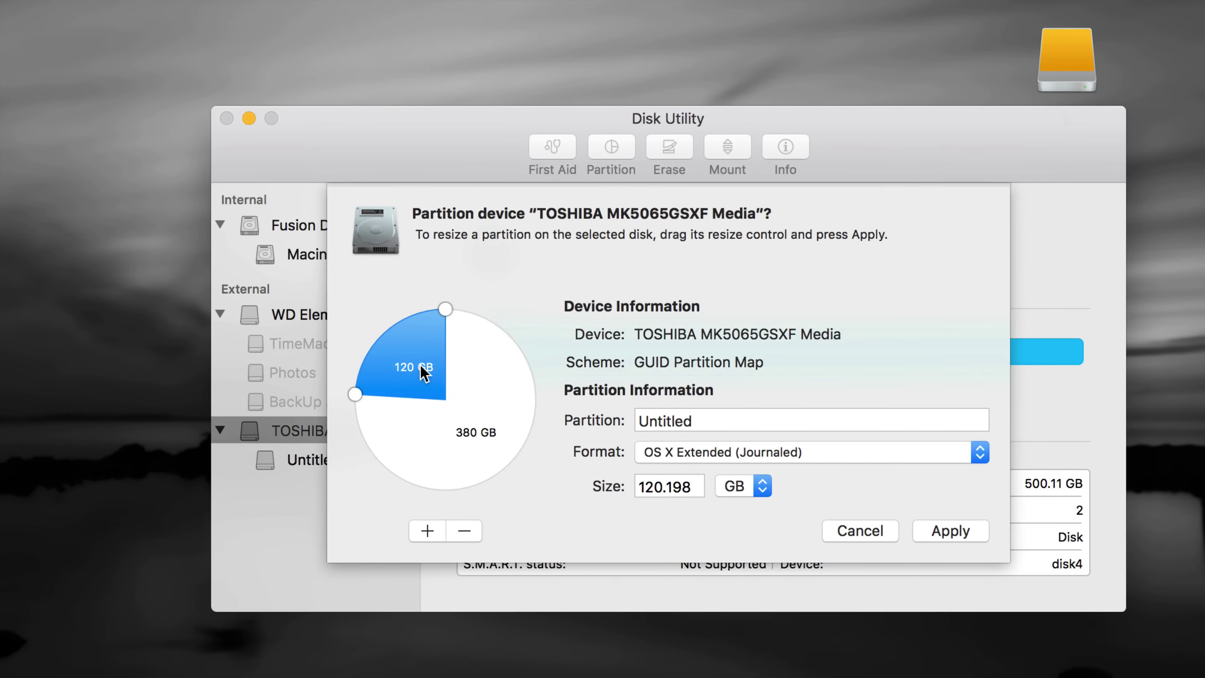
left_click(900, 452)
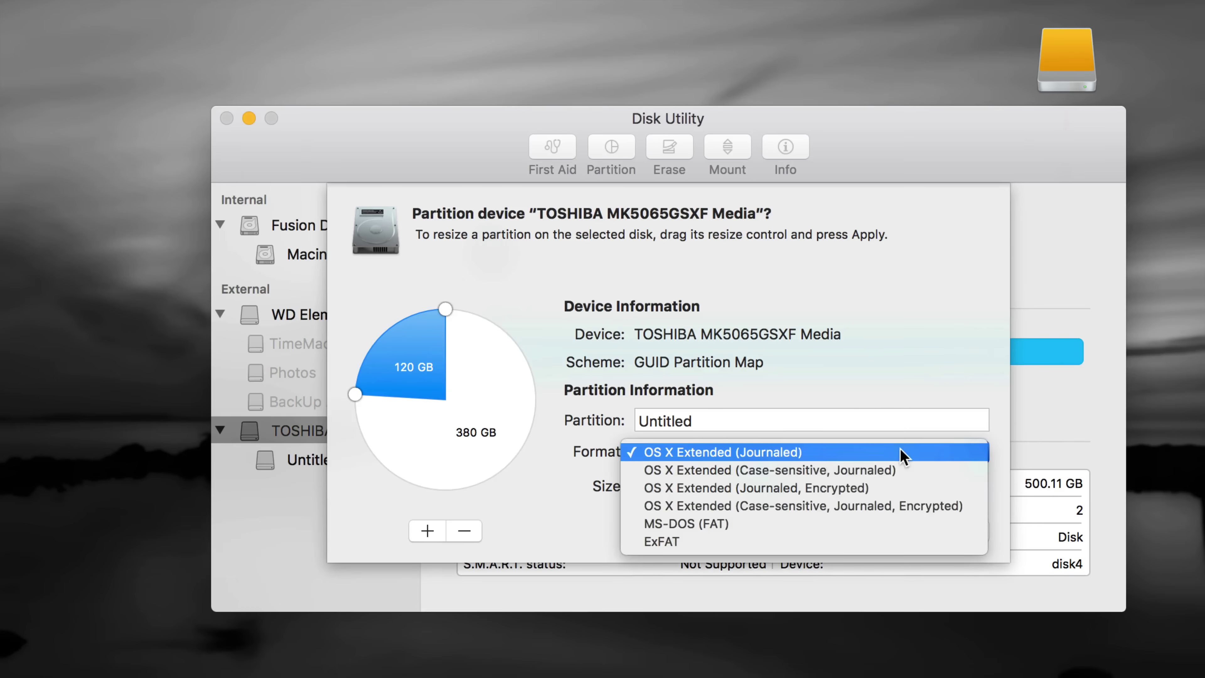
left_click(837, 542)
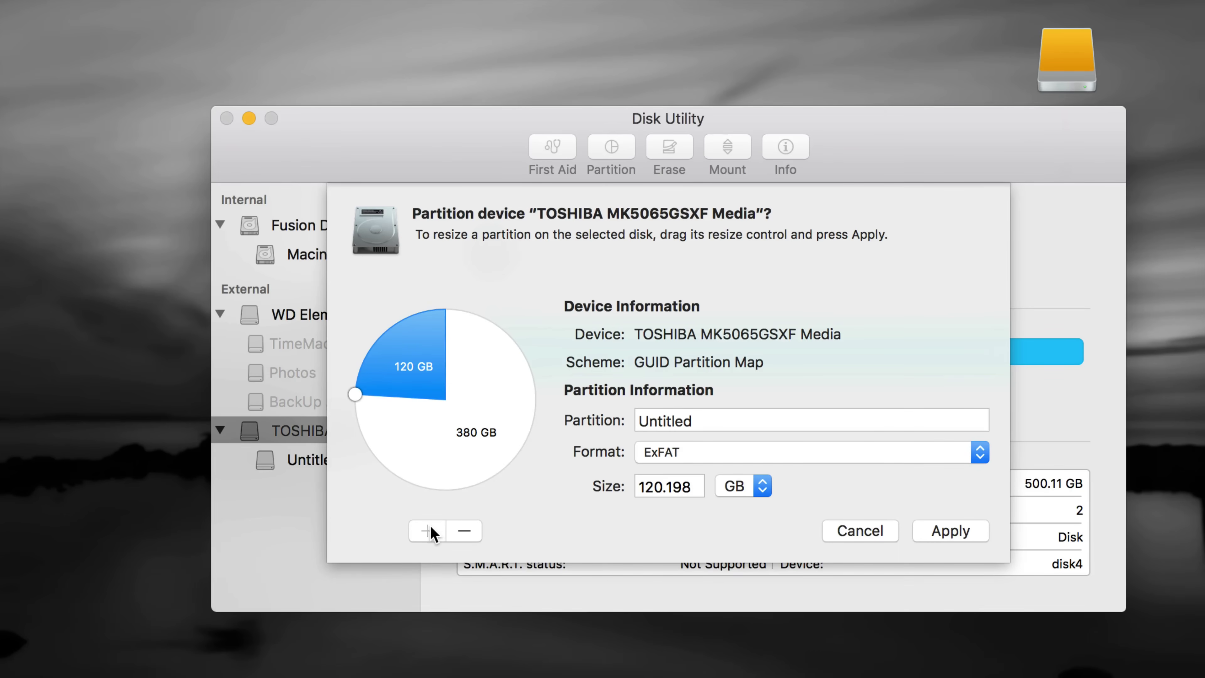
Split the 380 GB partition by adding a third partition, and remove the added partition again
left_click(490, 439)
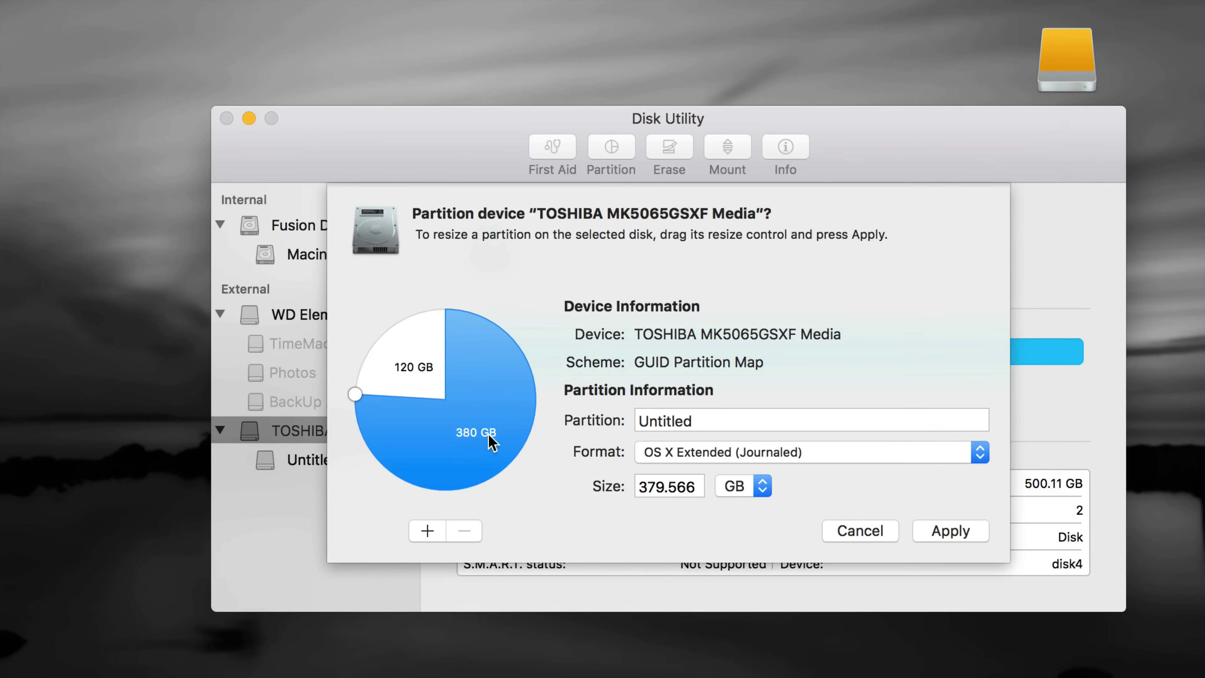
left_click(427, 530)
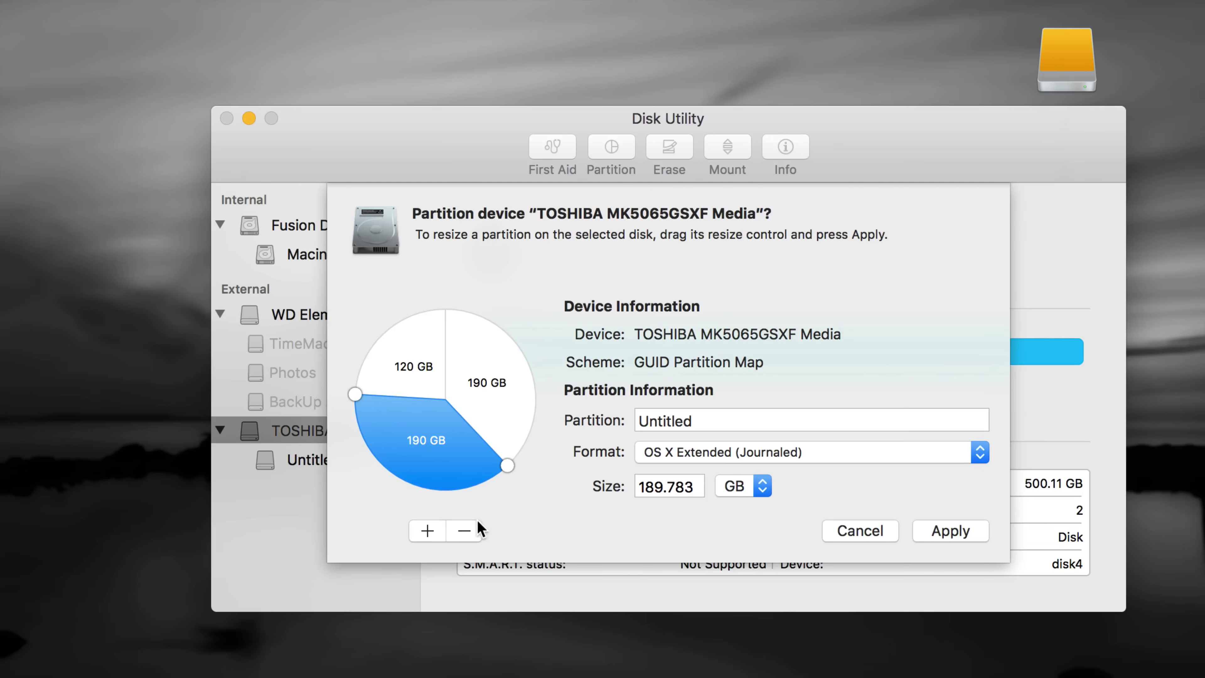
left_click(467, 528)
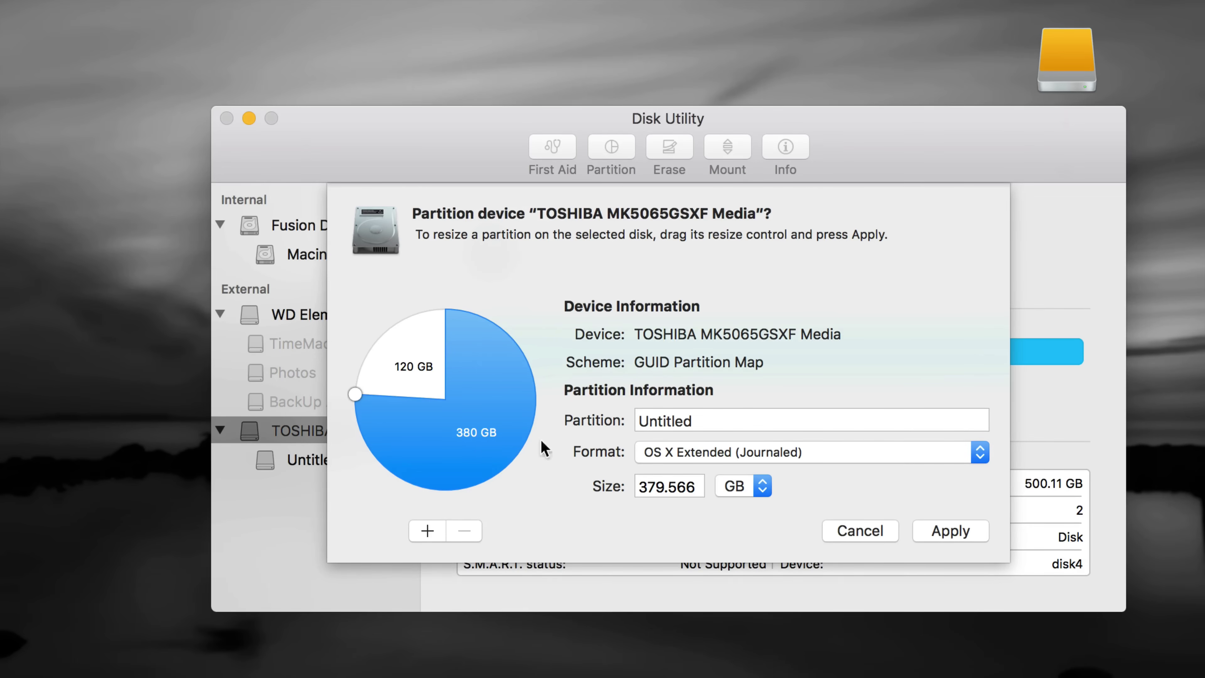
Review both partitions, apply the partition layout with operation details shown, and view the information of each new Untitled volume
left_click(406, 366)
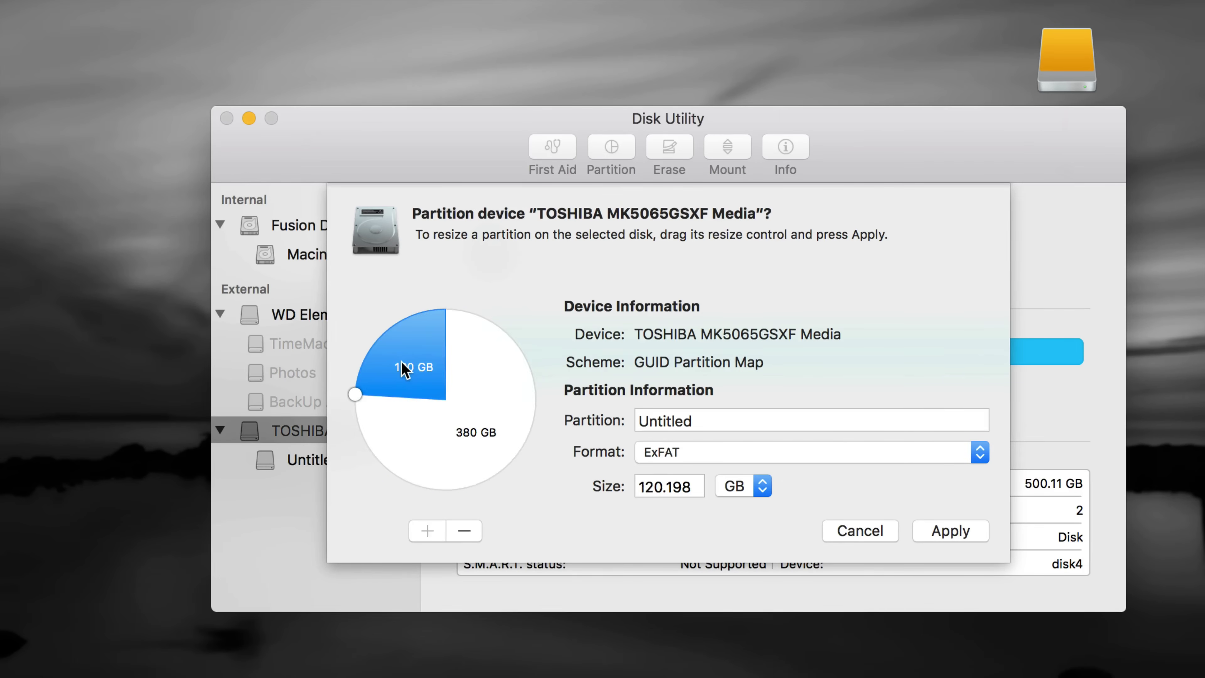
left_click(488, 430)
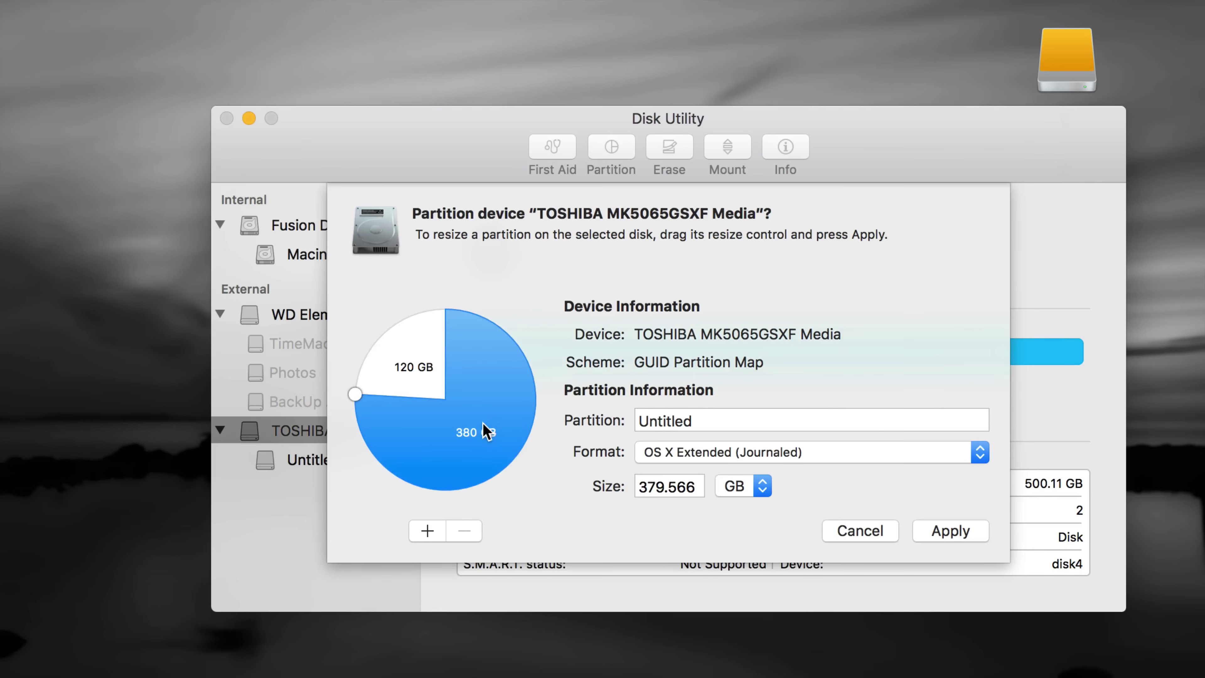
left_click(924, 537)
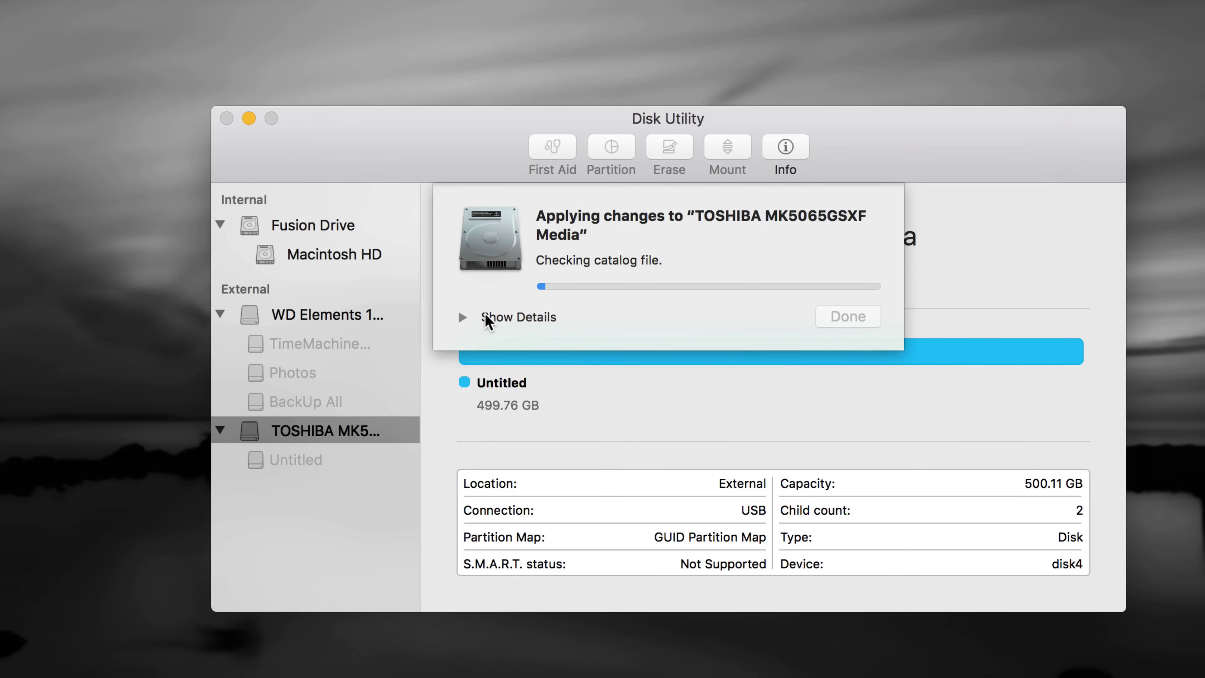
left_click(463, 317)
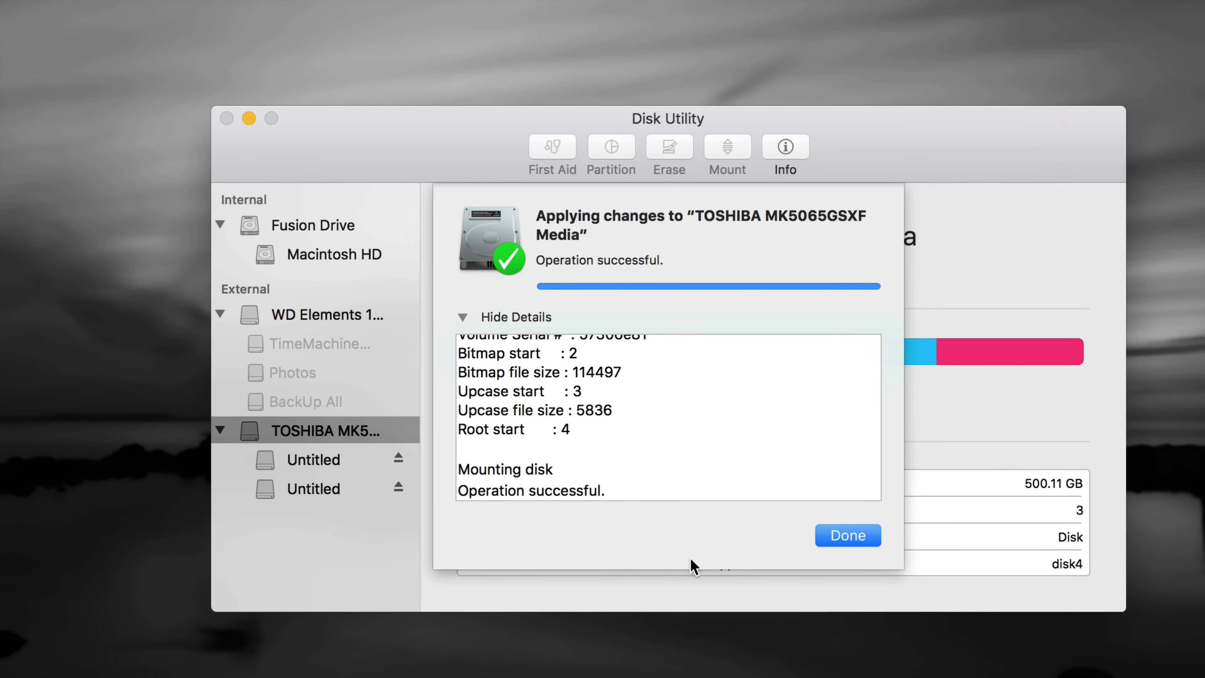
left_click(855, 536)
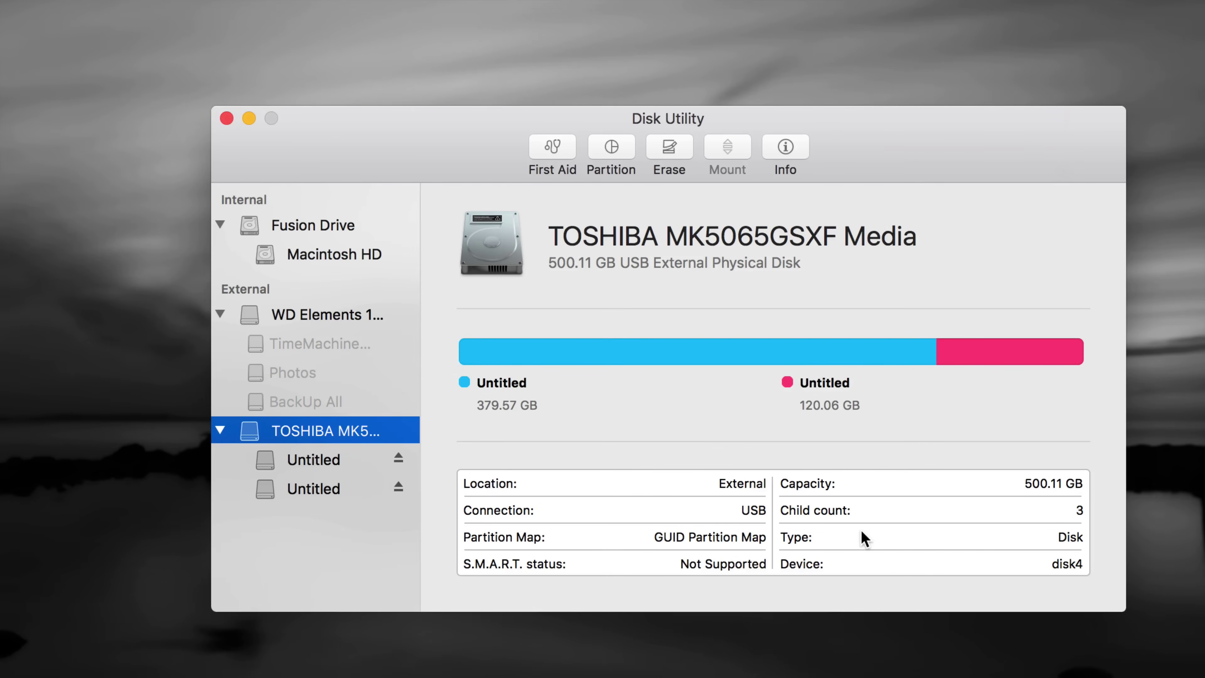
left_click(311, 459)
left_click(313, 488)
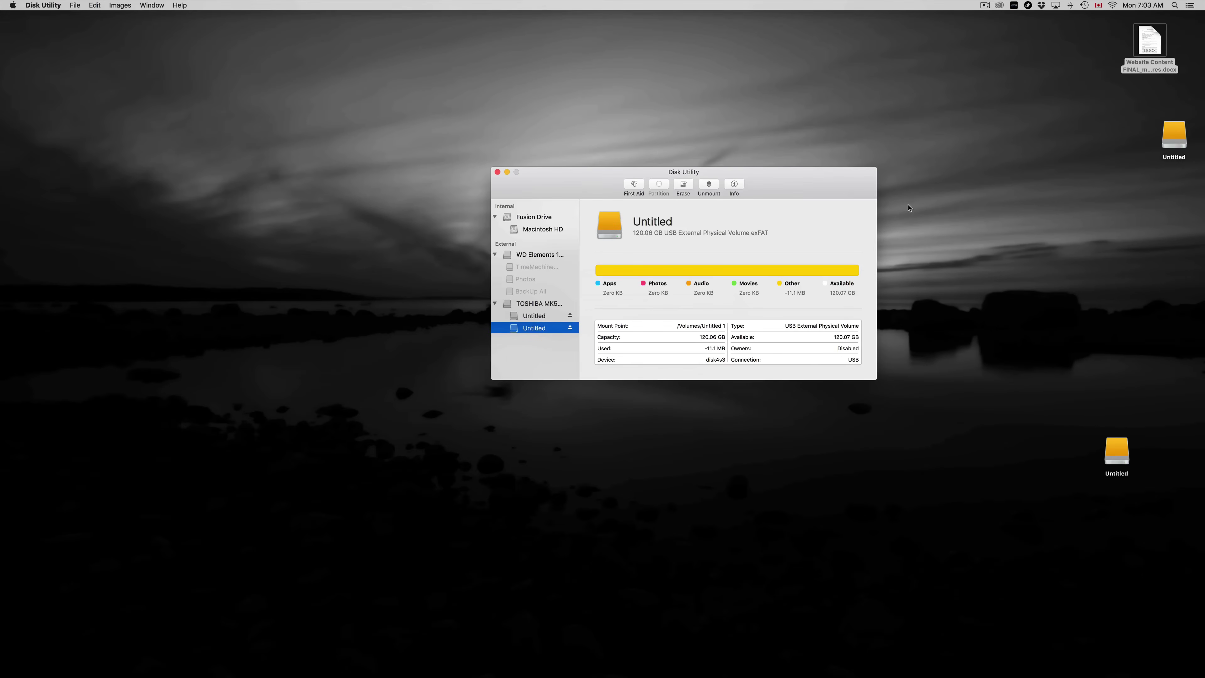
Place the two Untitled drive icons side by side on the desktop and shift the Disk Utility window away from them
left_click_drag(1179, 135, 986, 227)
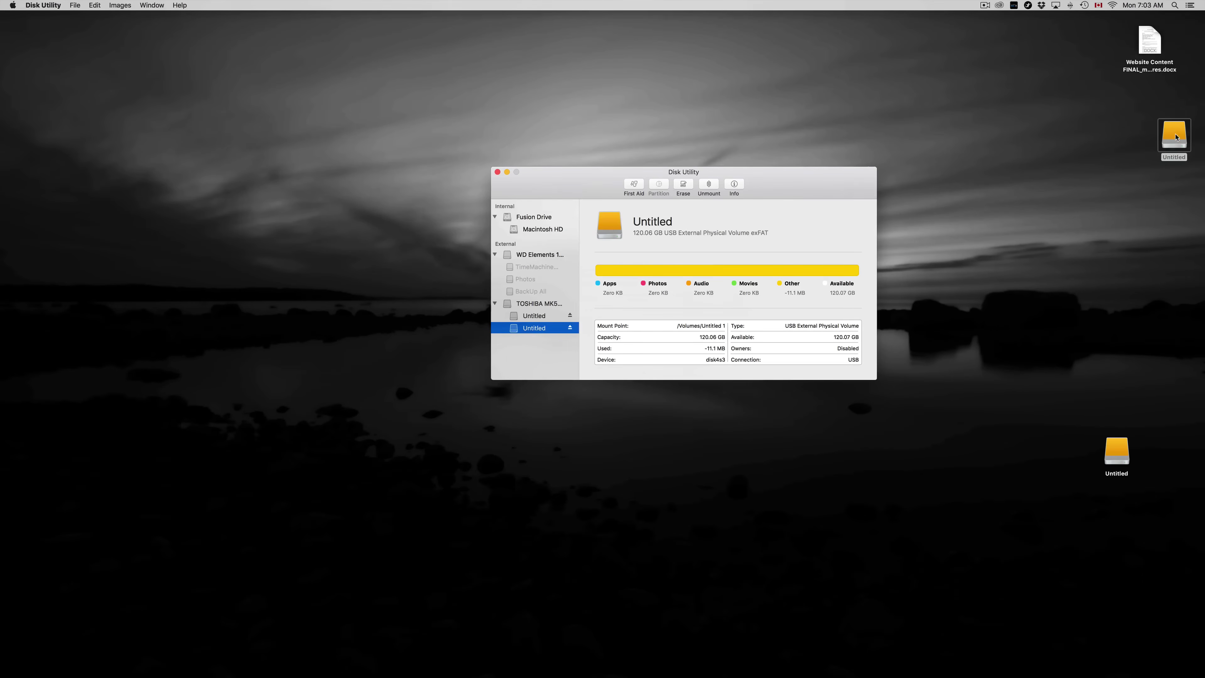
left_click_drag(1113, 448, 1035, 233)
left_click_drag(813, 184, 663, 204)
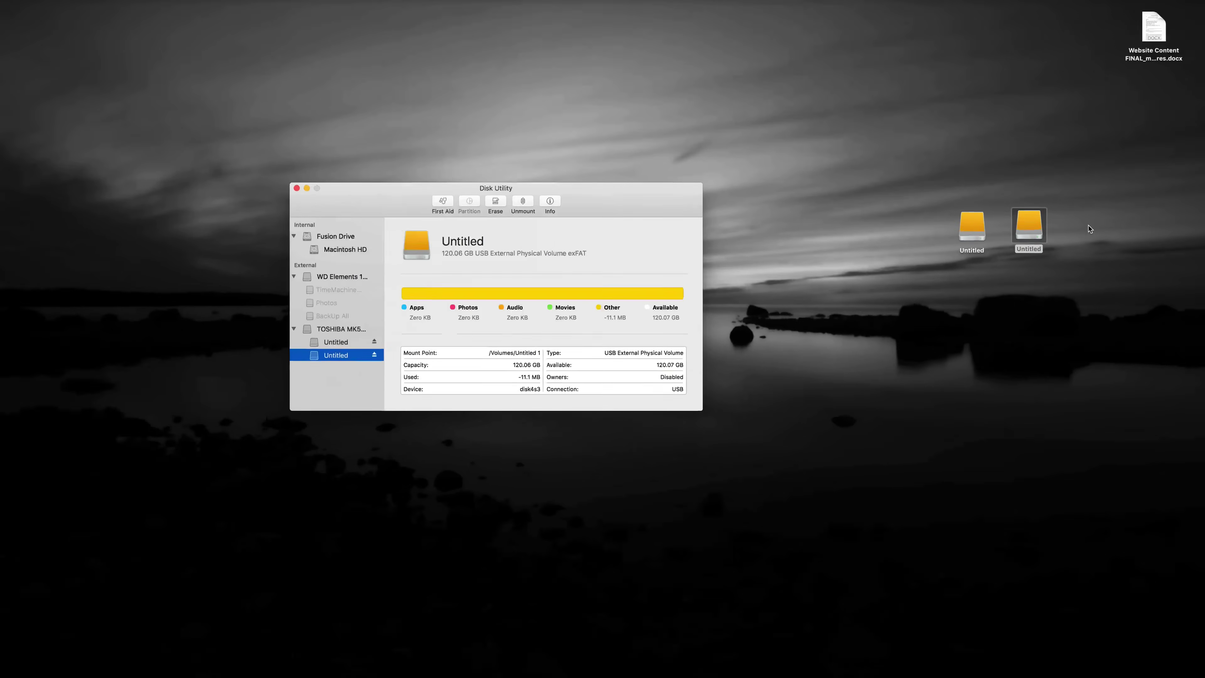
Open the info window of the 120 GB ExFAT Untitled drive, place it beside the drive icons, and examine its format and capacity
right_click(1037, 224)
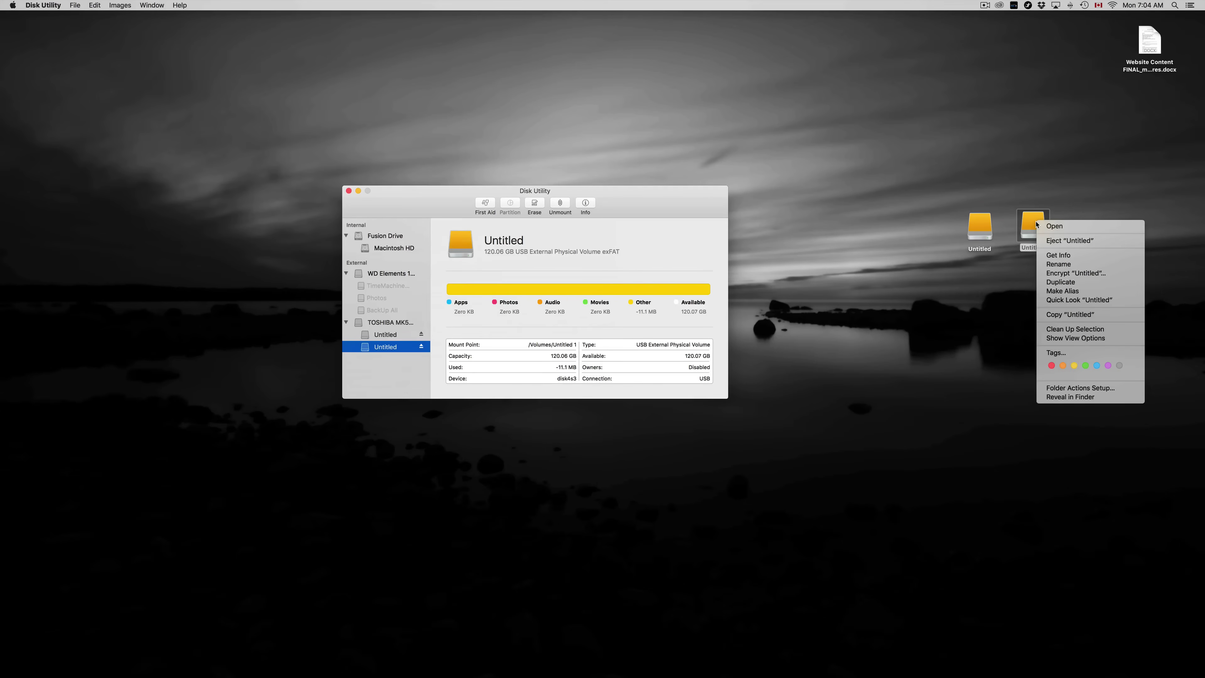
left_click(1058, 255)
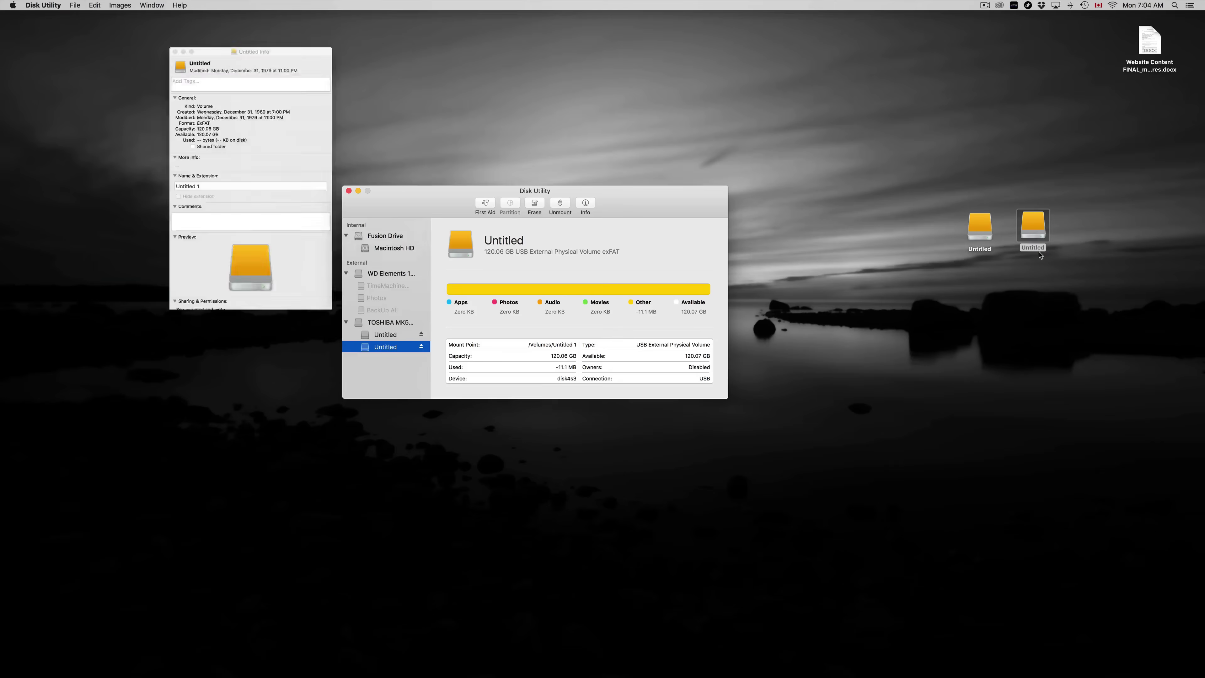
left_click_drag(158, 19, 894, 135)
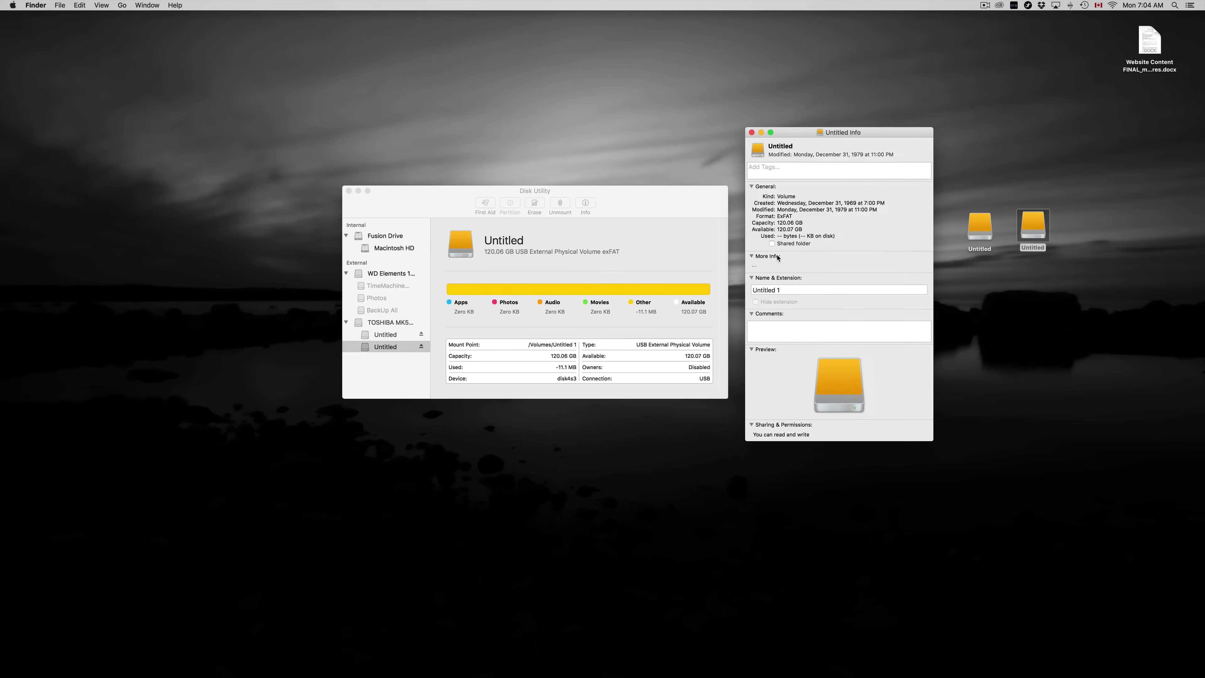
left_click_drag(778, 222, 807, 235)
double_click(788, 216)
Rename the ExFAT drive as PC in its info window and close that window
left_click(777, 290)
left_click_drag(788, 290, 744, 288)
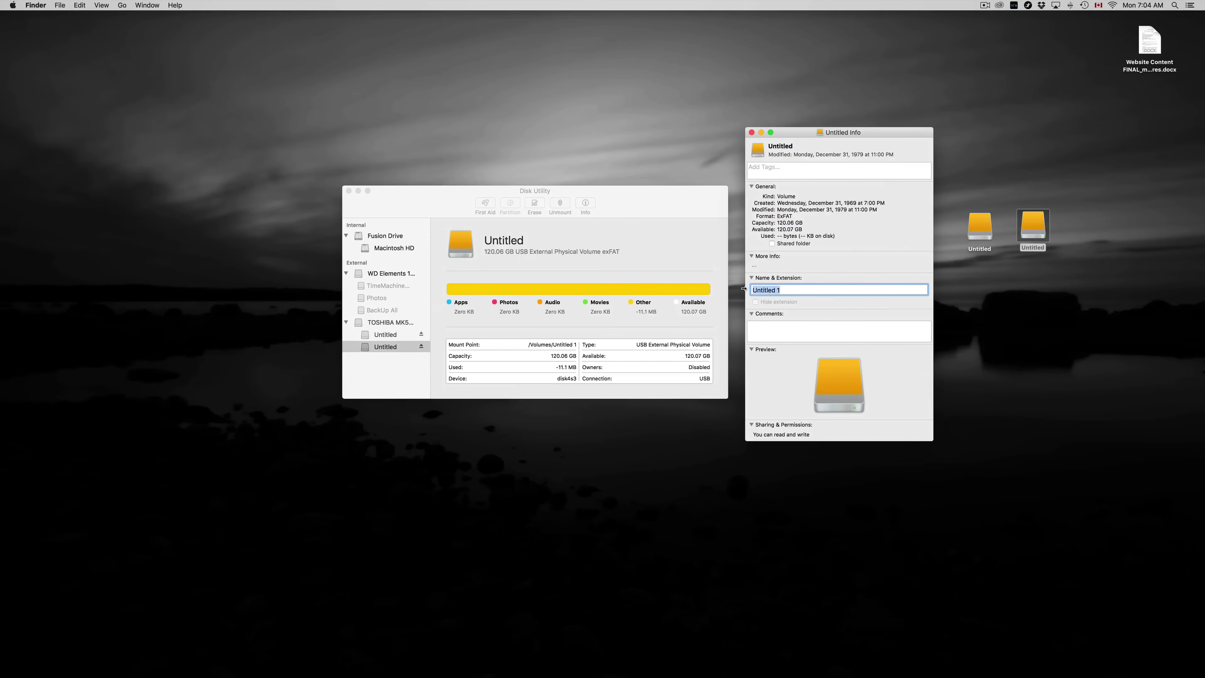
type("PC")
left_click(993, 329)
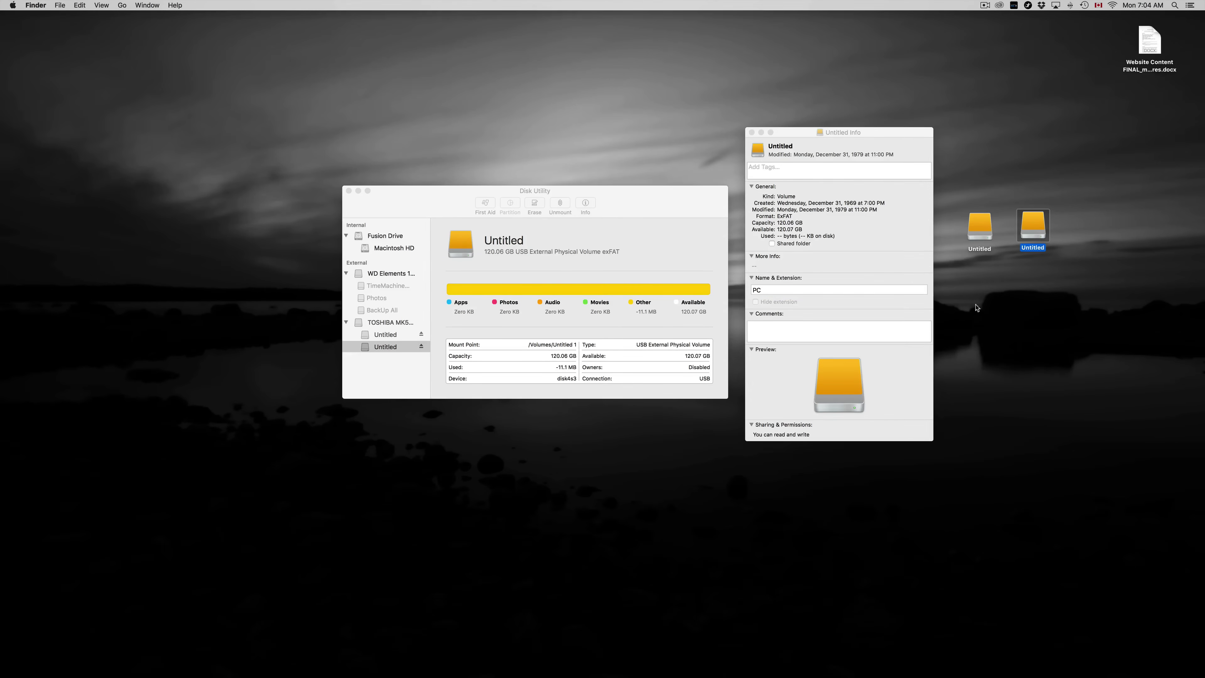
left_click(751, 133)
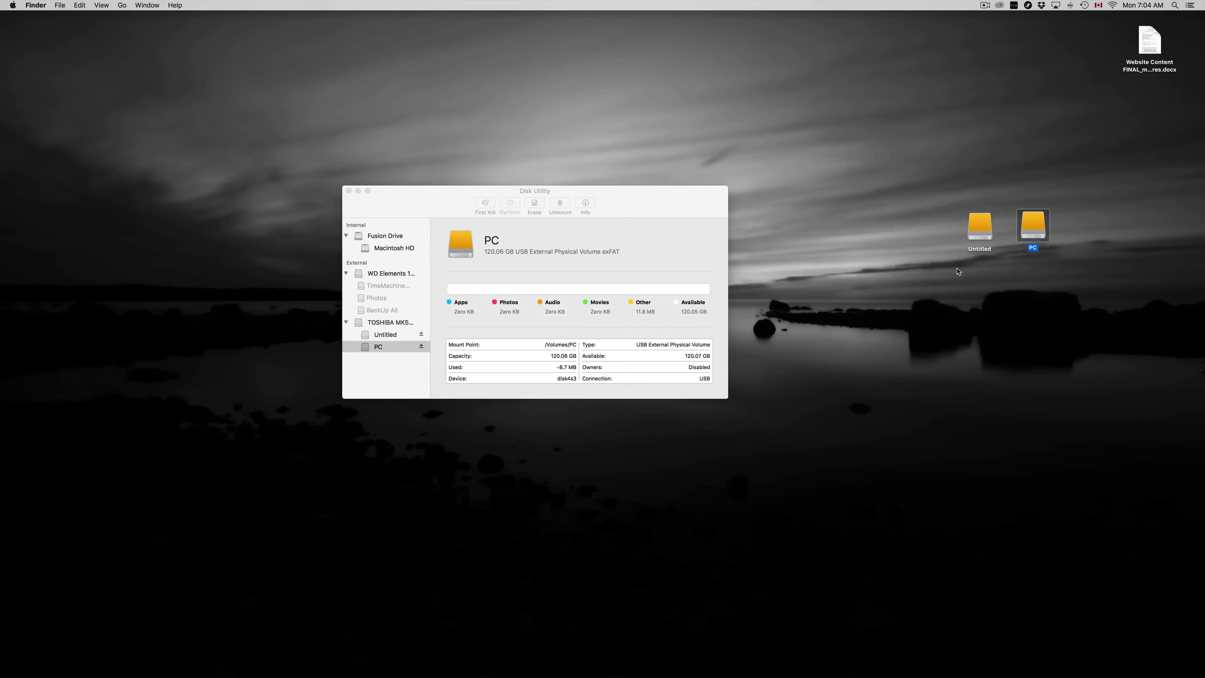
Rename the remaining Untitled drive on the desktop as TimeMachine
left_click(988, 257)
left_click(985, 274)
left_click(982, 255)
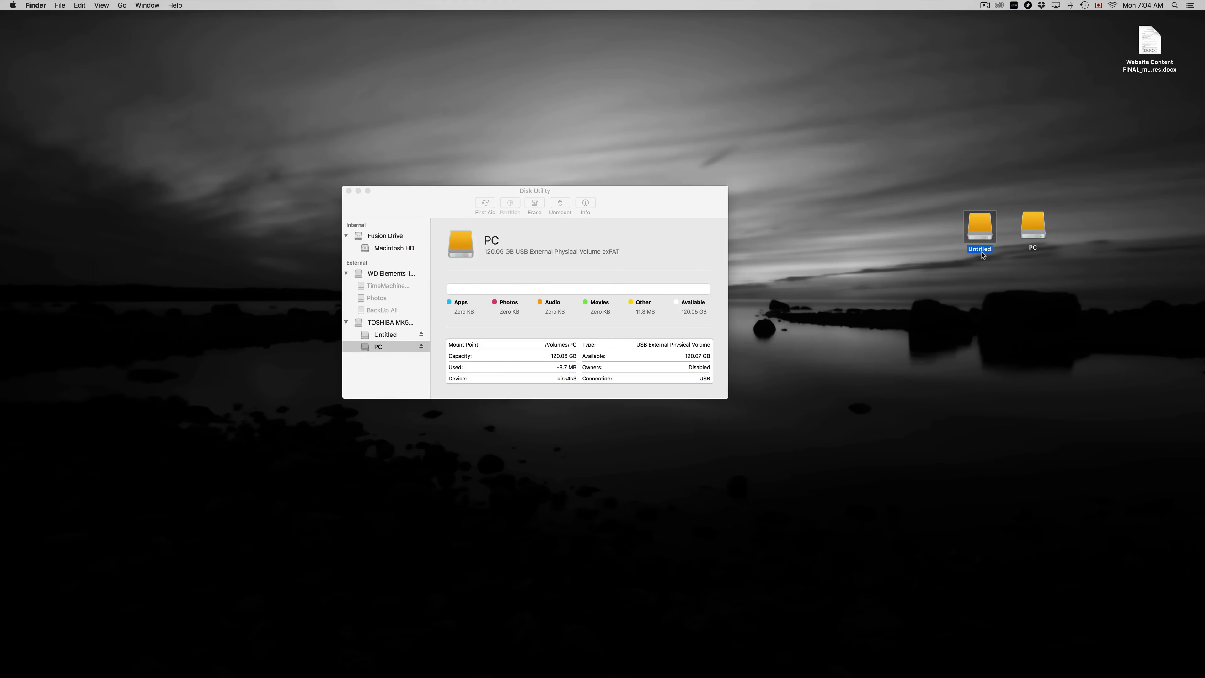
left_click_drag(983, 256, 984, 257)
left_click(990, 266)
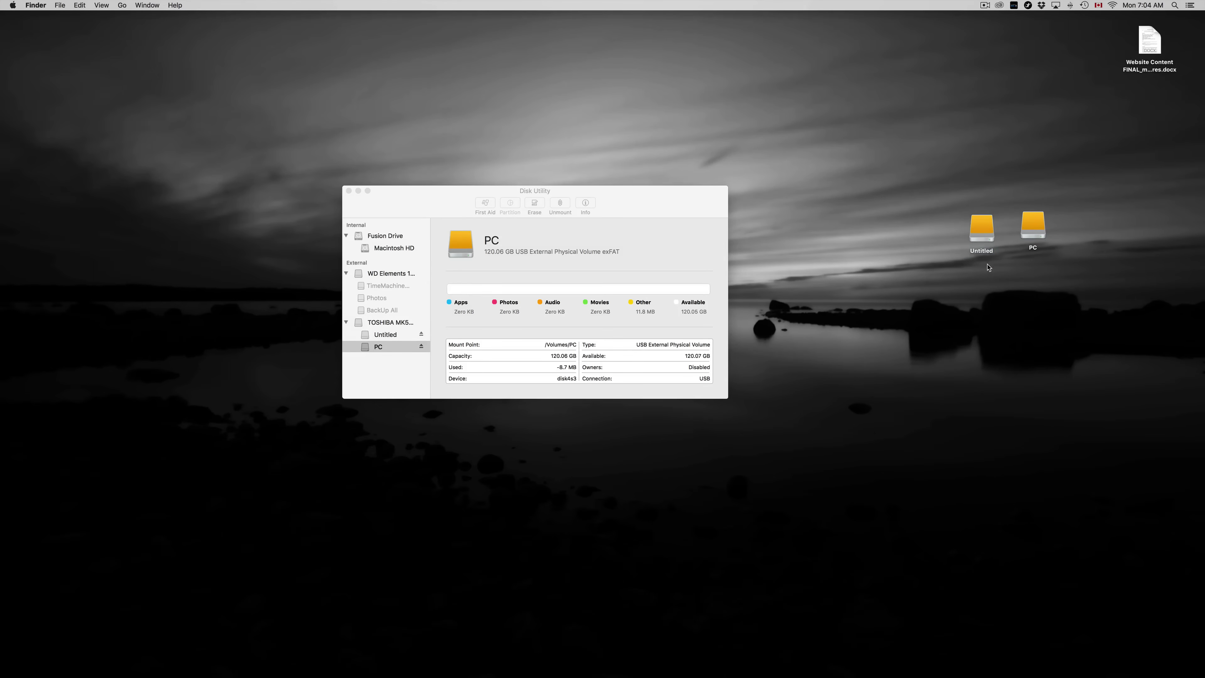
left_click(985, 255)
left_click(999, 282)
left_click(986, 253)
left_click(986, 252)
type("TimeMachin")
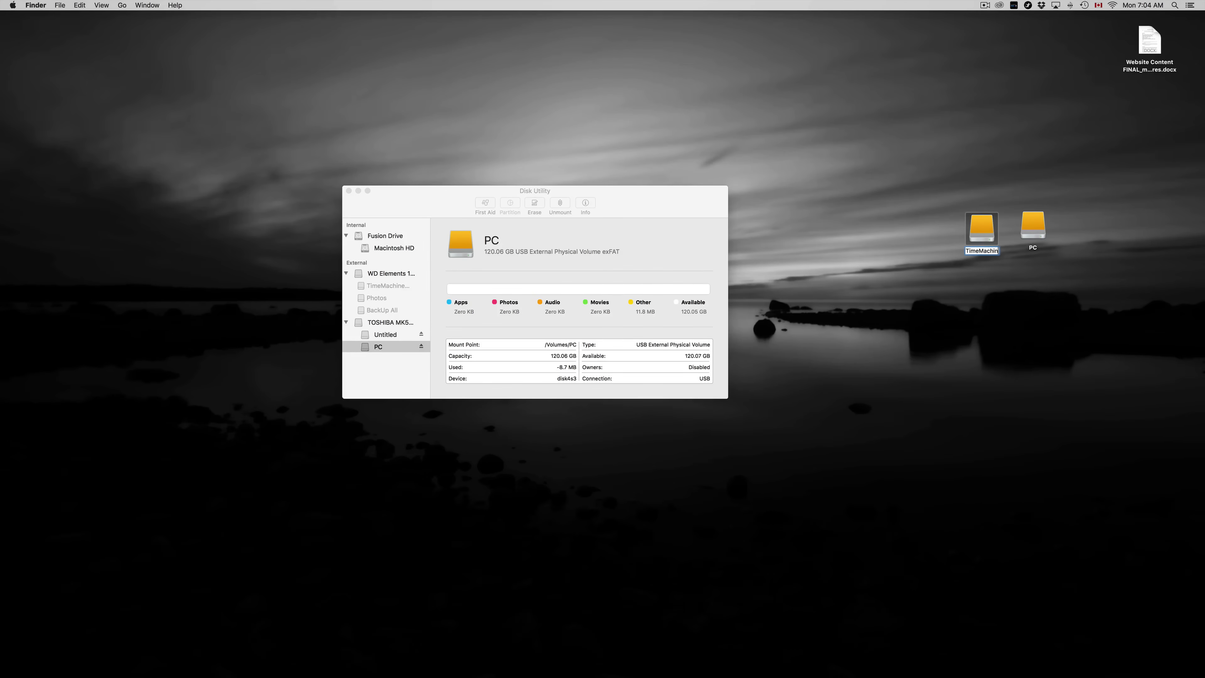
type("e")
left_click(988, 290)
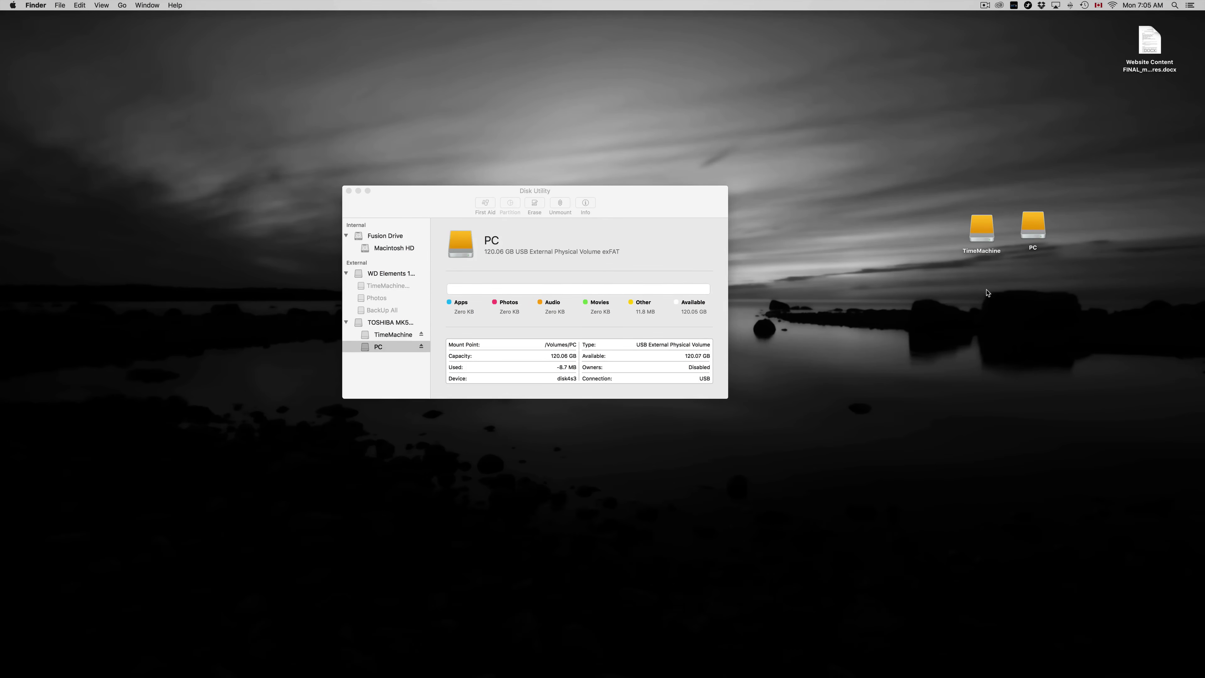
Move the TimeMachine drive icon away from PC and append NEW to its name, making it TimeMachineNEW
left_click_drag(996, 237, 977, 233)
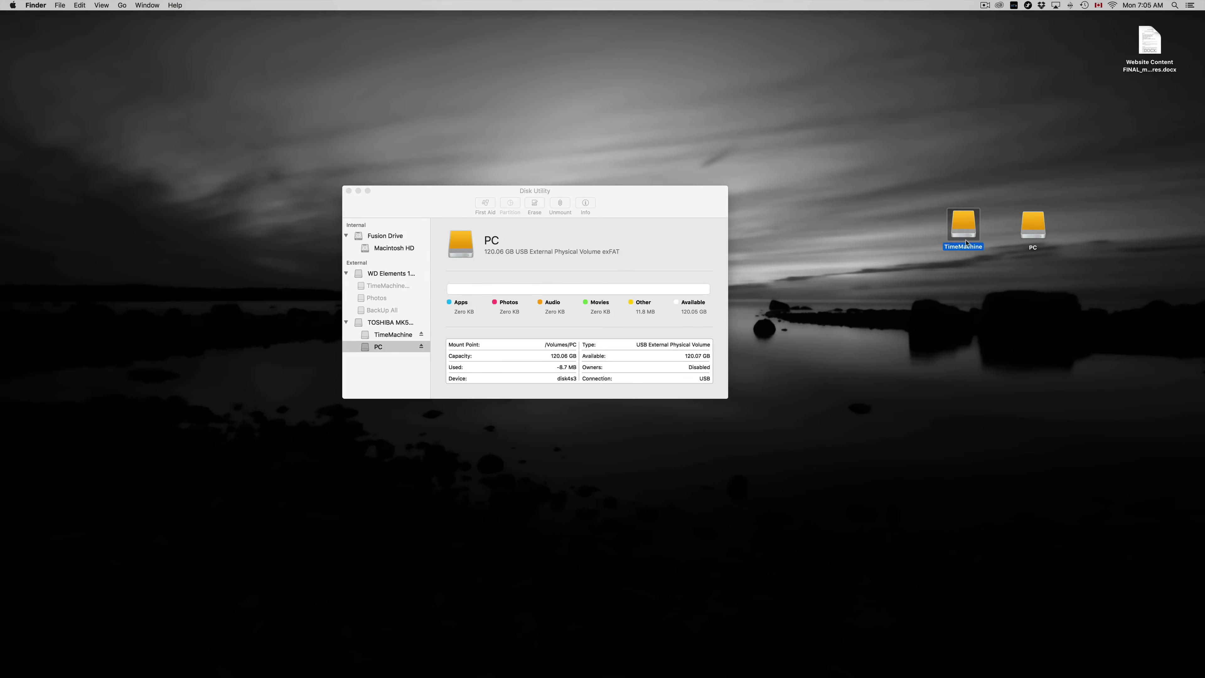
left_click(964, 263)
left_click(966, 249)
left_click(966, 247)
key("Right")
type("NEW")
left_click(959, 299)
Rearrange the TimeMachineNEW and PC drive icons side by side on the desktop
left_click_drag(961, 247, 948, 225)
left_click_drag(1029, 232, 1002, 227)
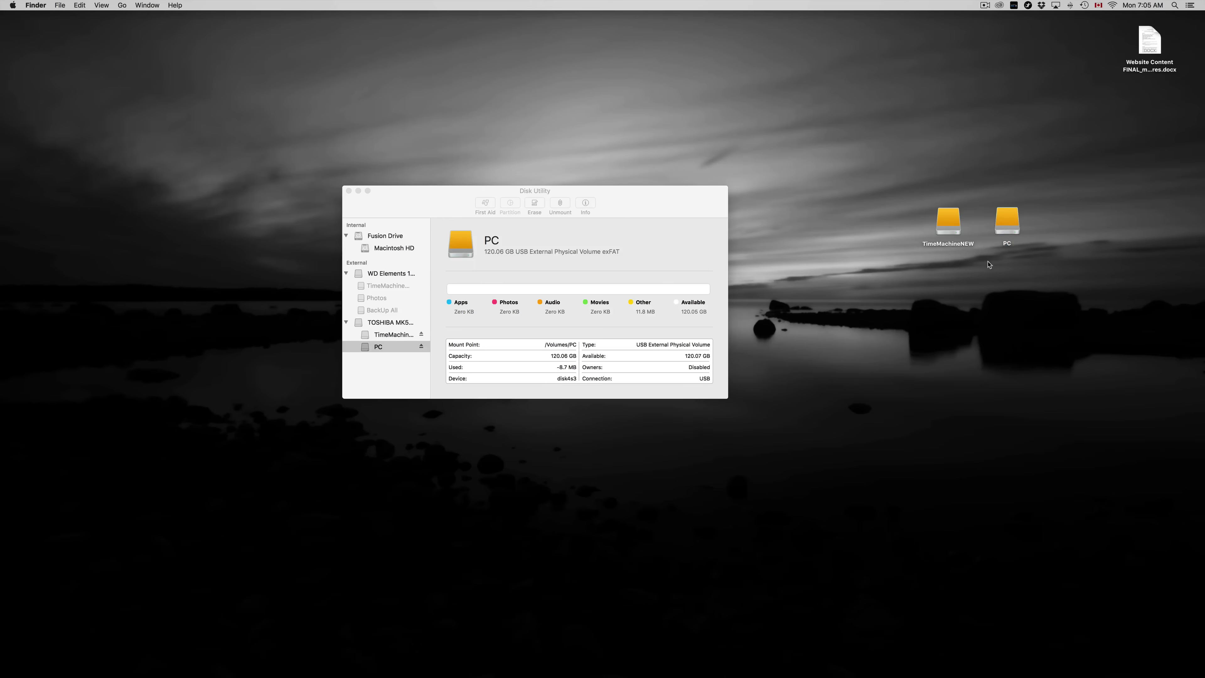
left_click_drag(955, 234, 1005, 224)
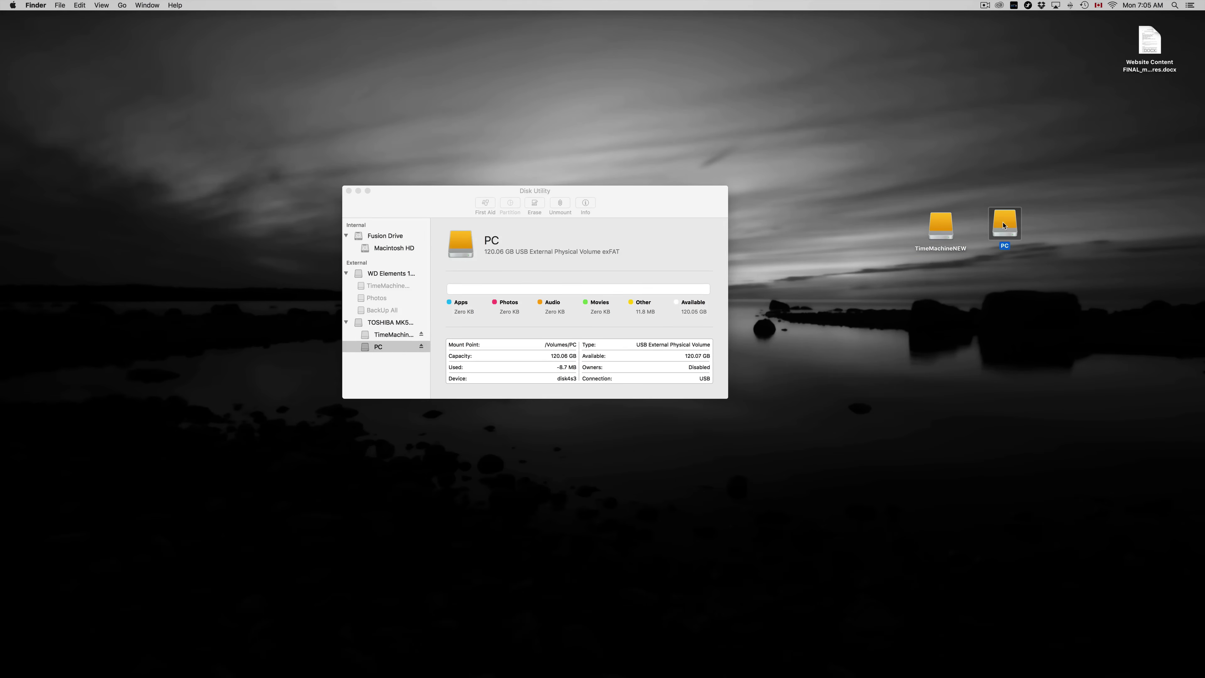
Open the PC drive and copy the Website Content .docx file from the desktop into it
double_click(1005, 223)
left_click_drag(712, 136, 945, 303)
left_click_drag(1146, 40, 840, 338)
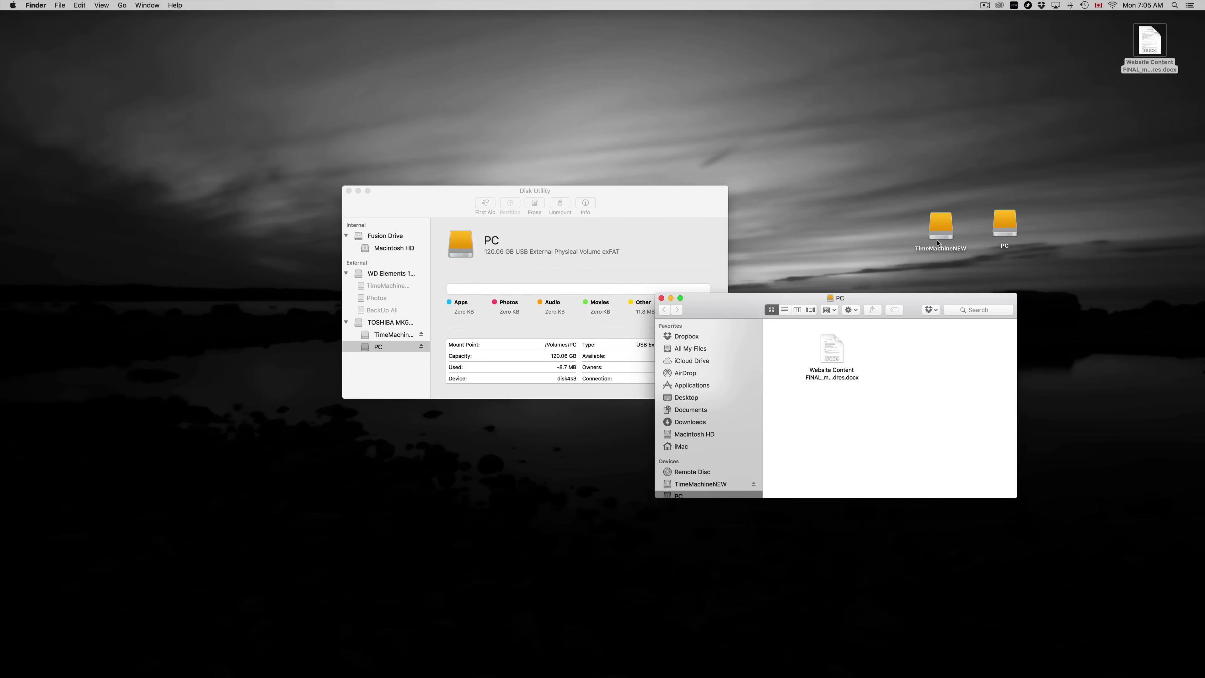
Open the TimeMachineNEW drive to compare its contents with the PC drive, and close both drive windows
double_click(940, 231)
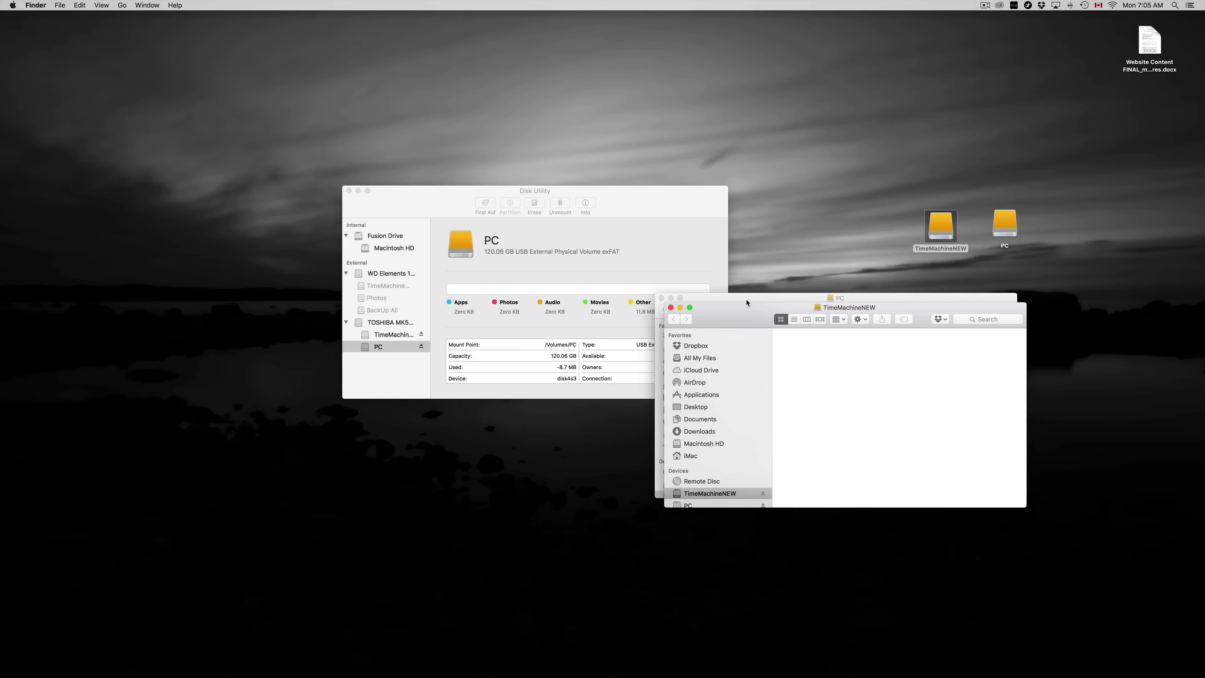
left_click_drag(746, 310, 841, 401)
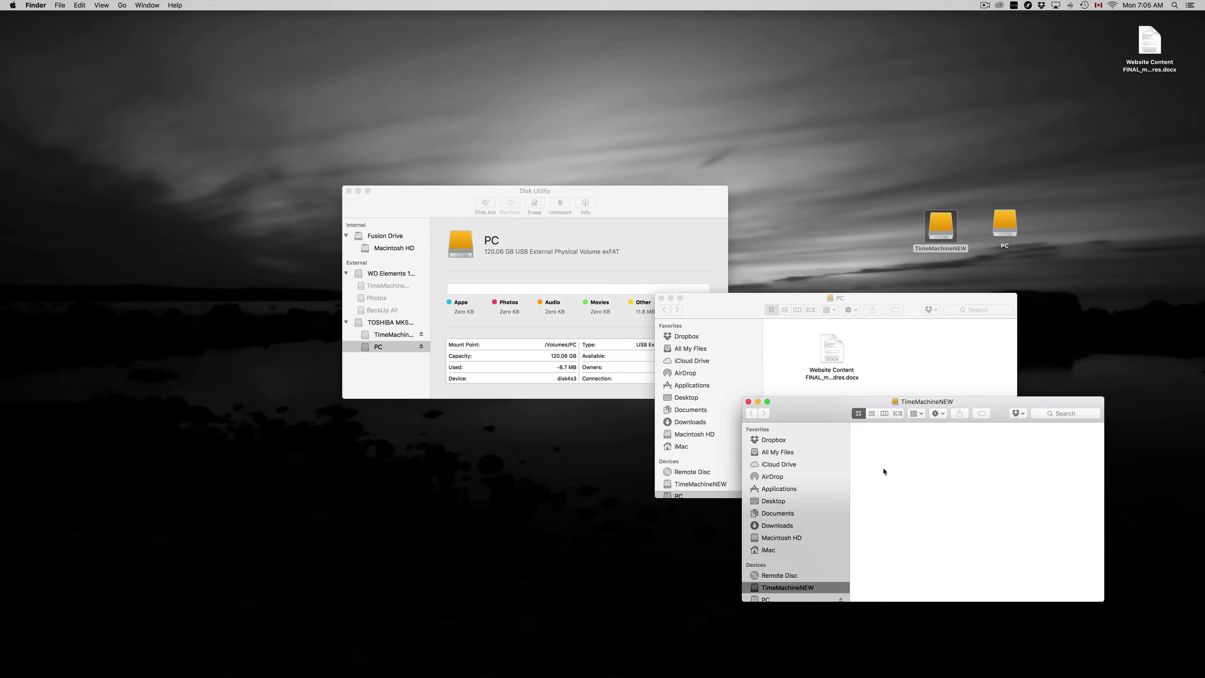
left_click(659, 298, "alt")
Close Disk Utility and move the TimeMachineNEW drive icon slightly higher on the desktop
left_click_drag(631, 227, 696, 255)
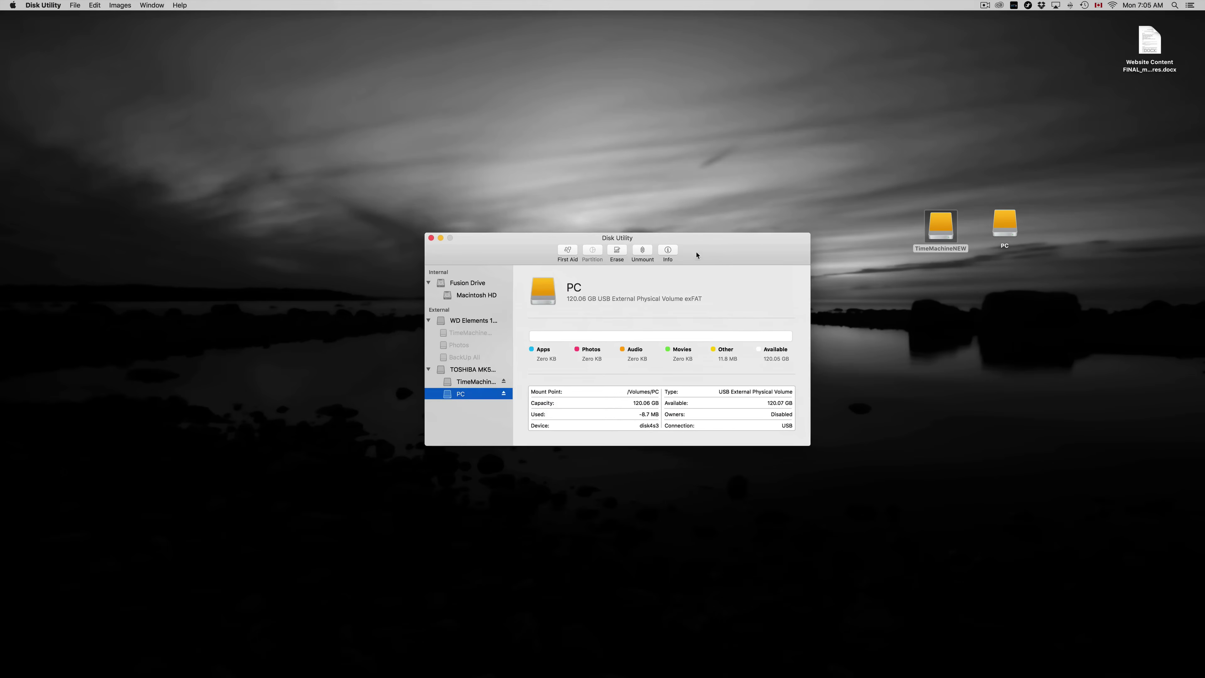
left_click(432, 237)
left_click_drag(937, 234, 942, 225)
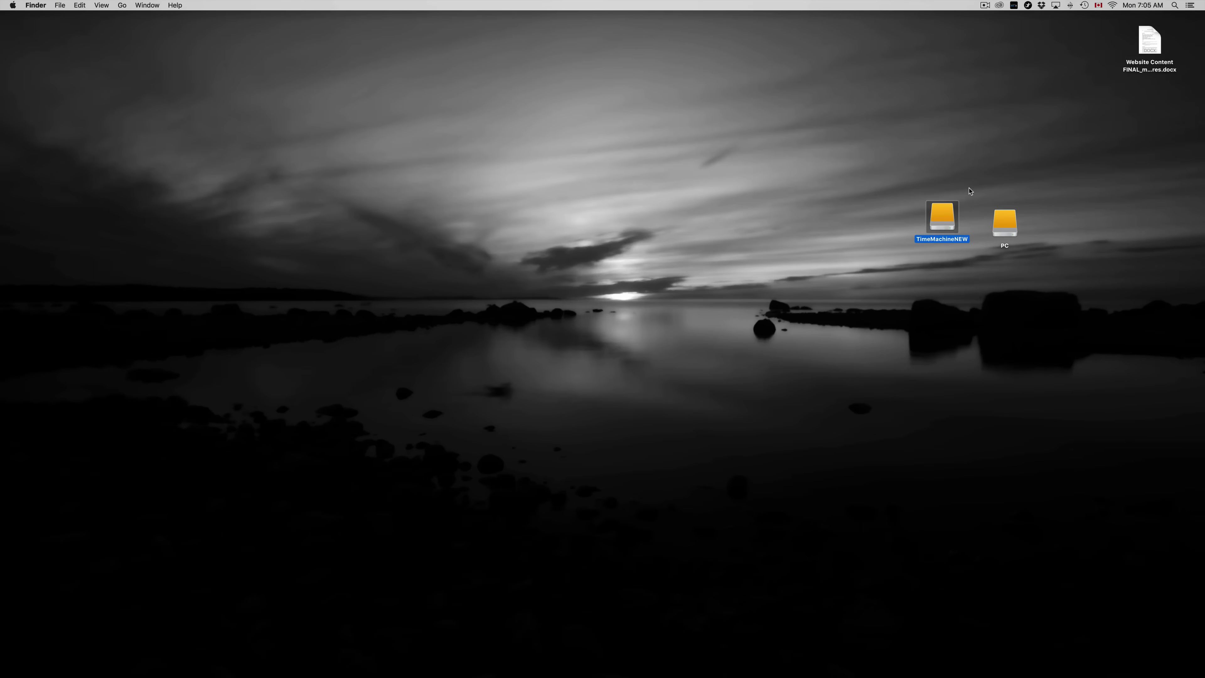
Switch to System Preferences, reposition its window on the desktop, and open the Time Machine settings
mouse_move(736, 674)
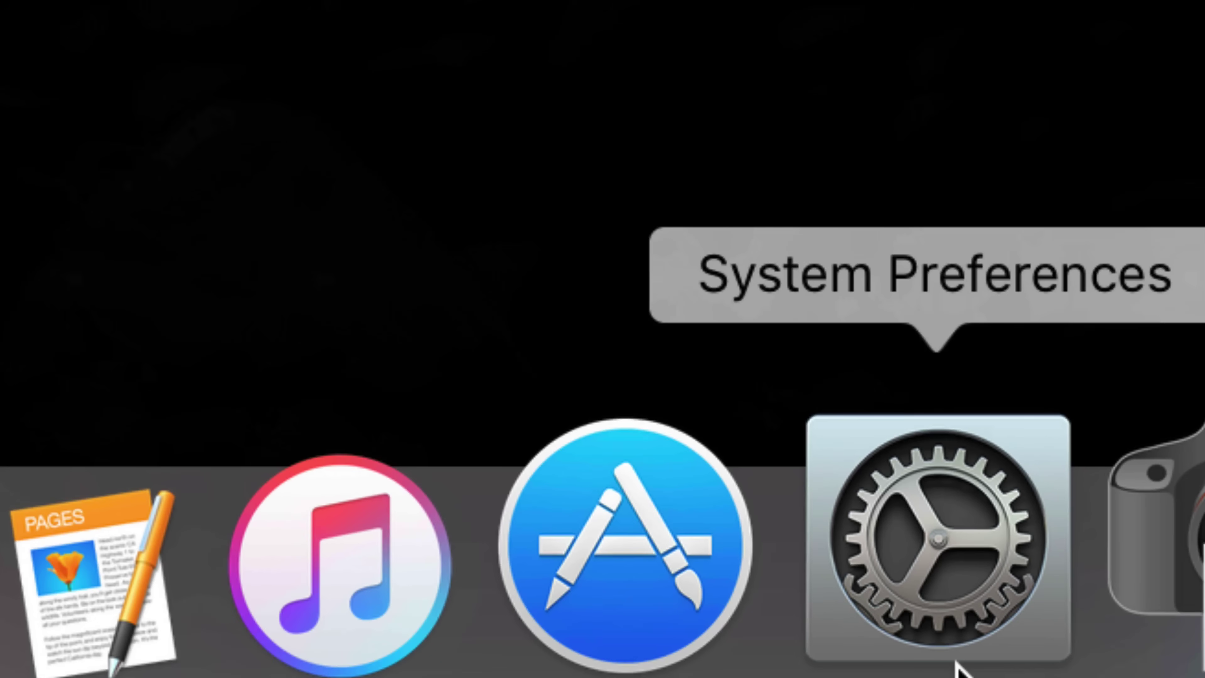
left_click(942, 595)
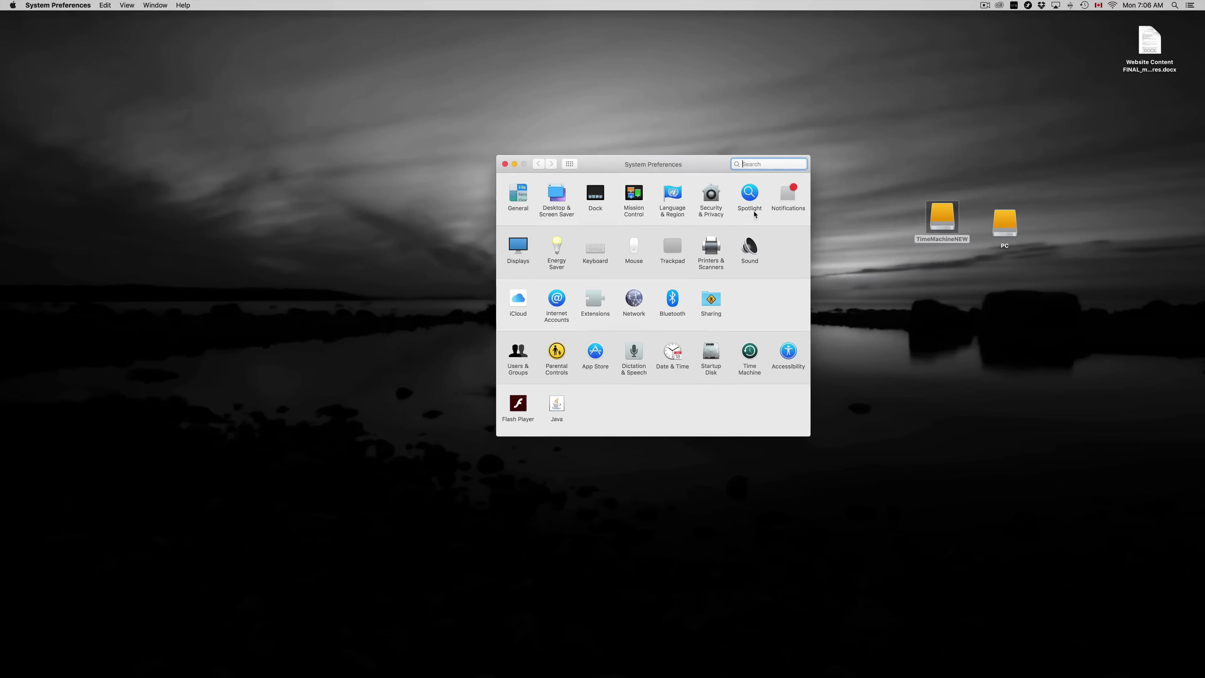
left_click_drag(665, 165, 929, 223)
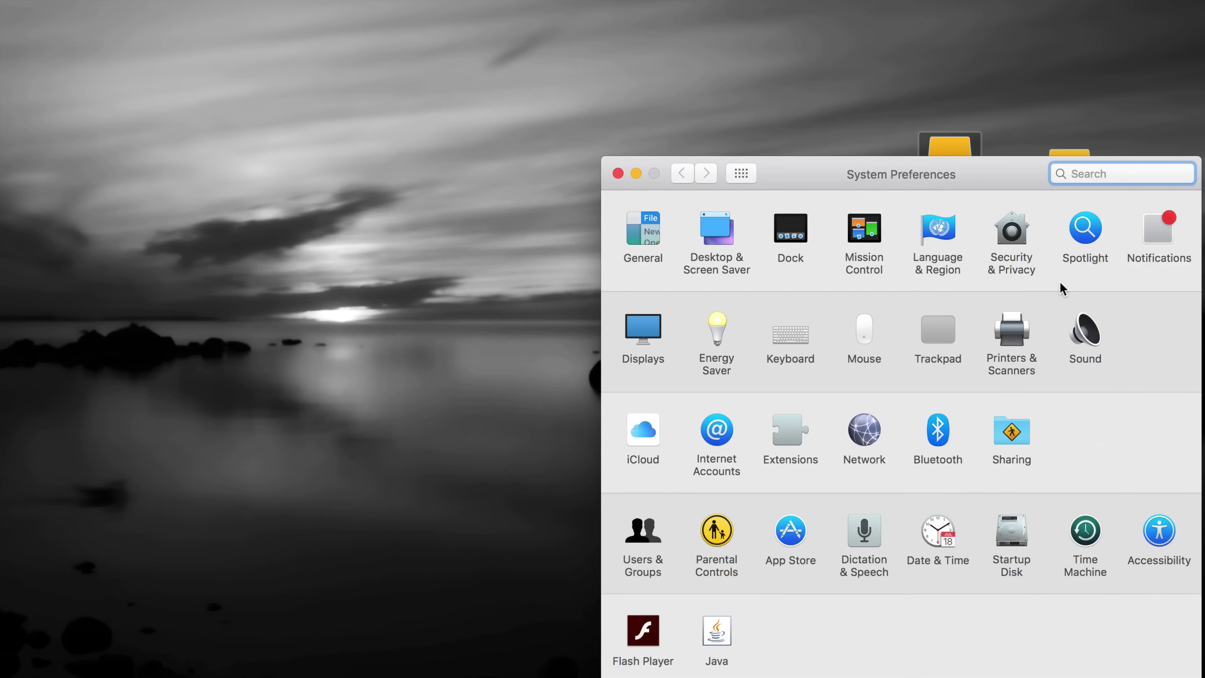
left_click_drag(996, 186, 884, 136)
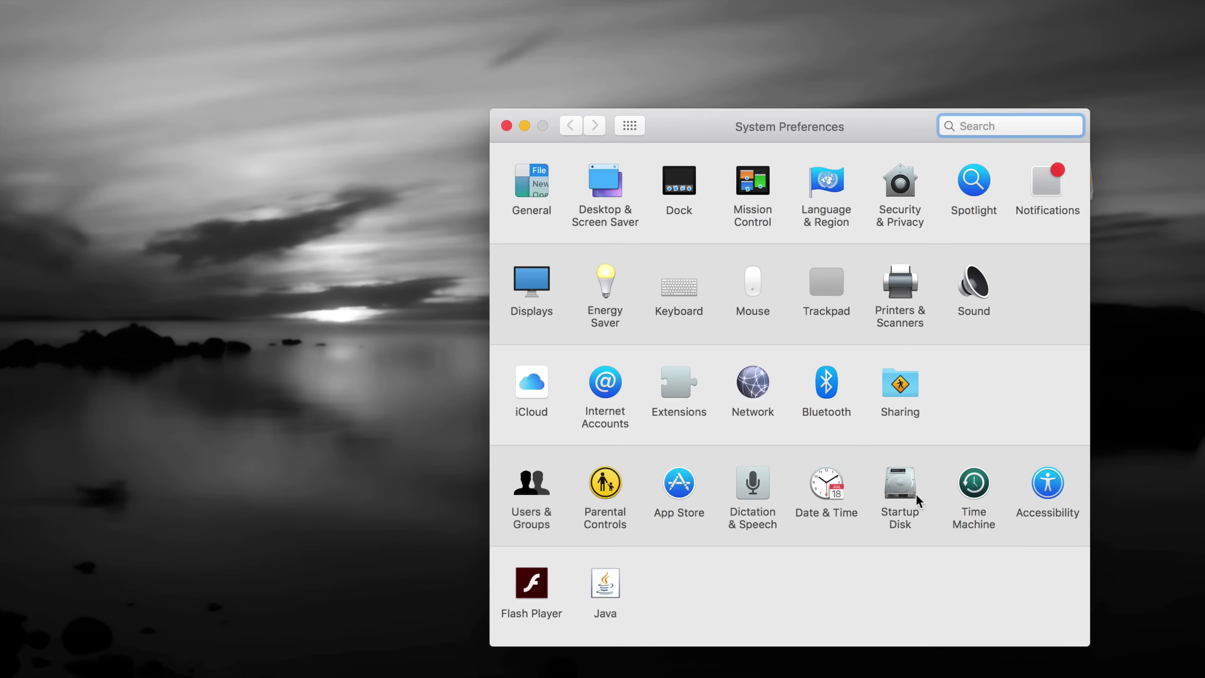
left_click(971, 485)
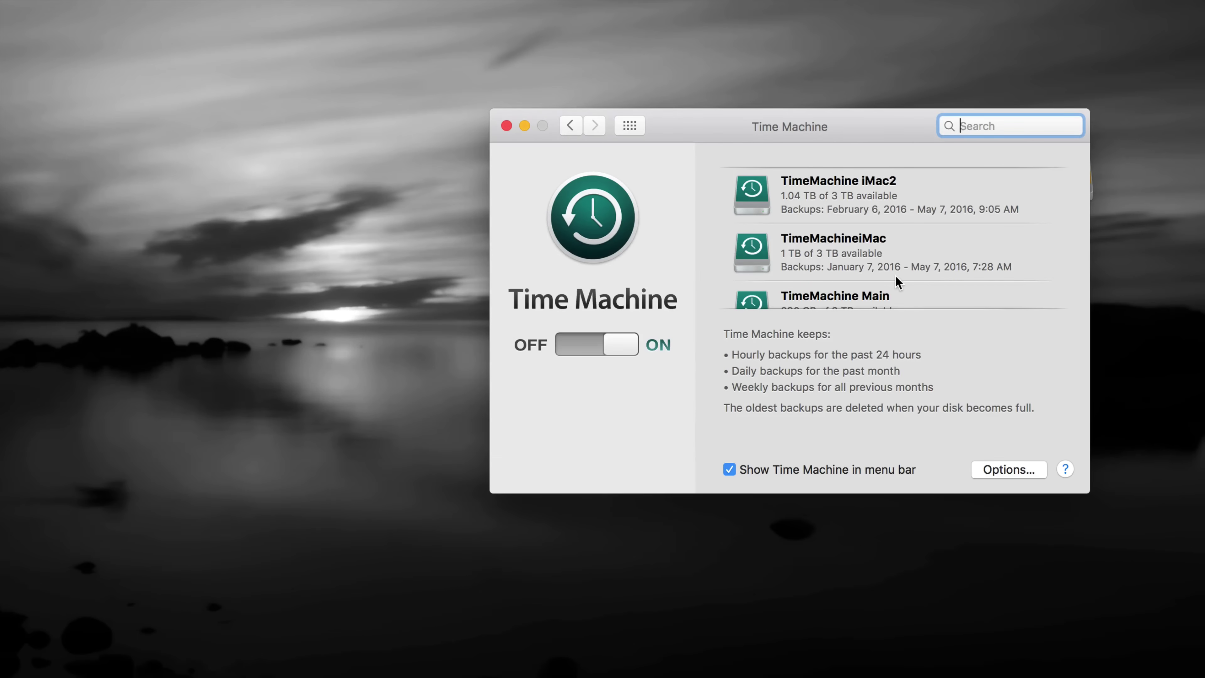
Add the available TimeMachineNEW disk as a Time Machine backup disk without encryption, and check the backup disk list
scroll(895, 275, "down", 5)
scroll(896, 276, "up", 5)
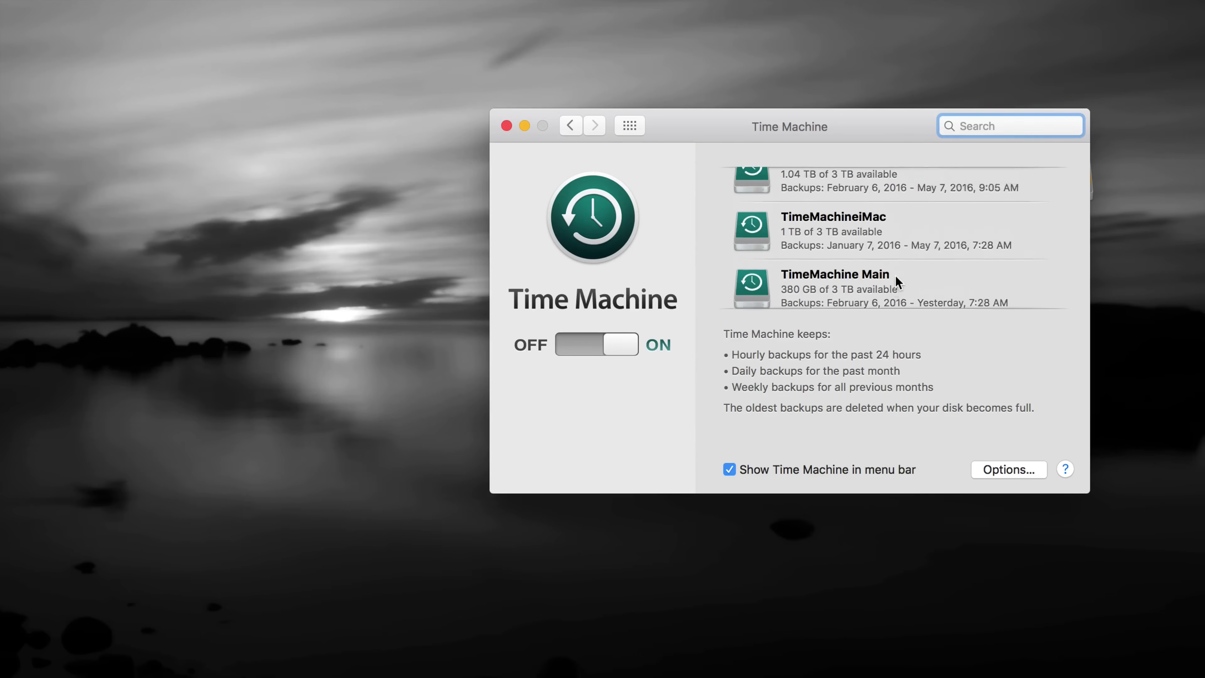
scroll(896, 276, "down", 5)
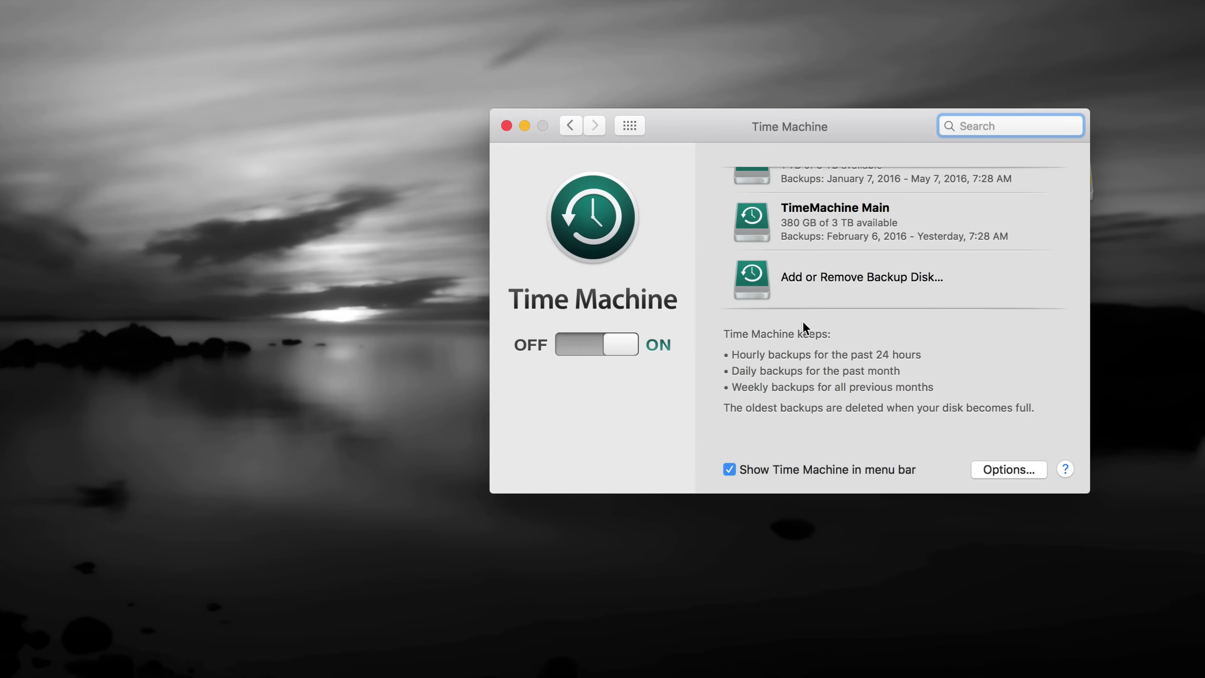
left_click(825, 276)
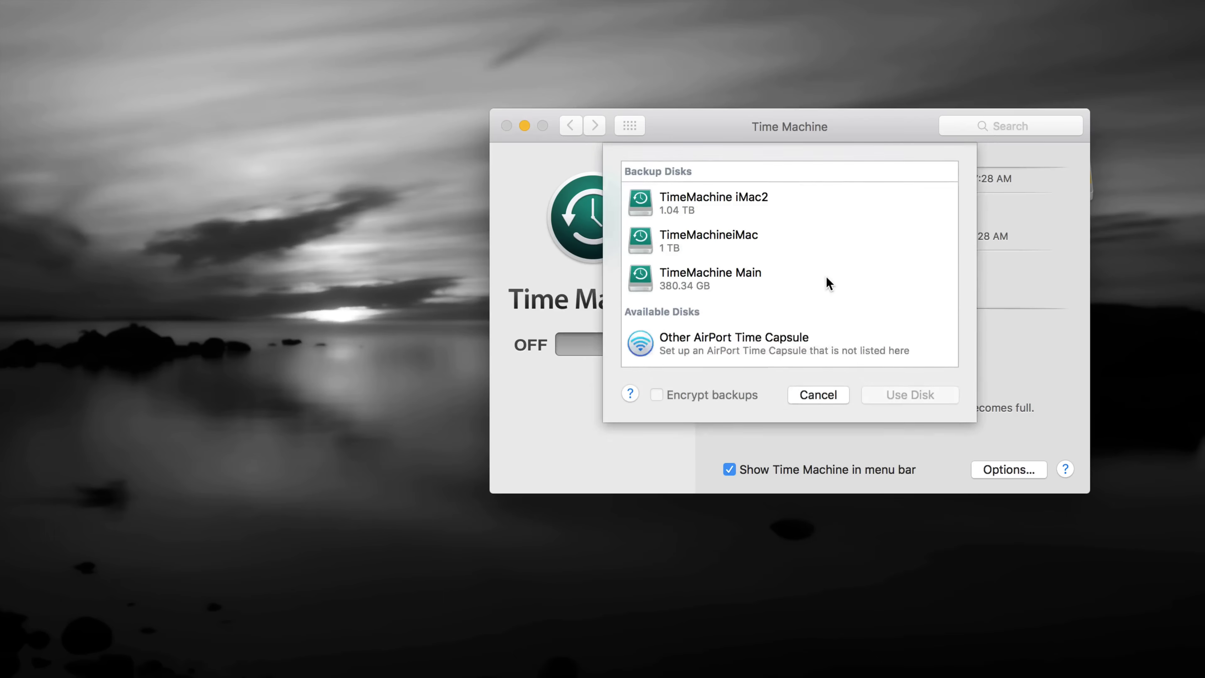
scroll(717, 310, "down", 3)
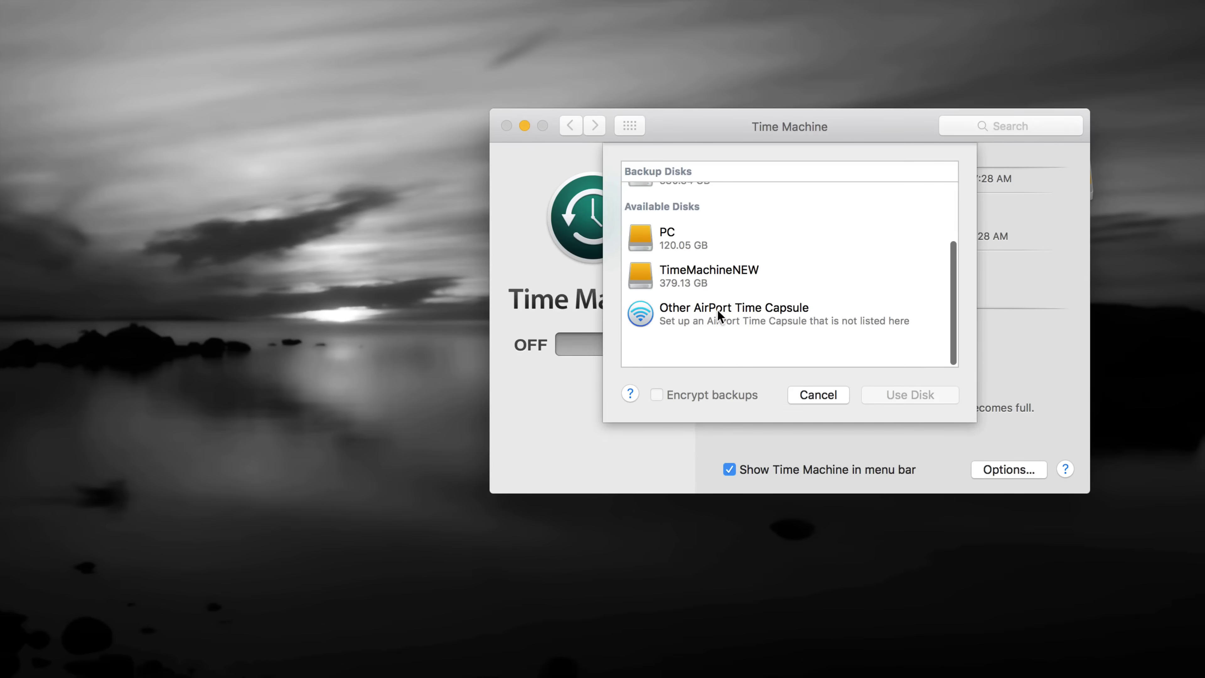
scroll(717, 310, "up", 1)
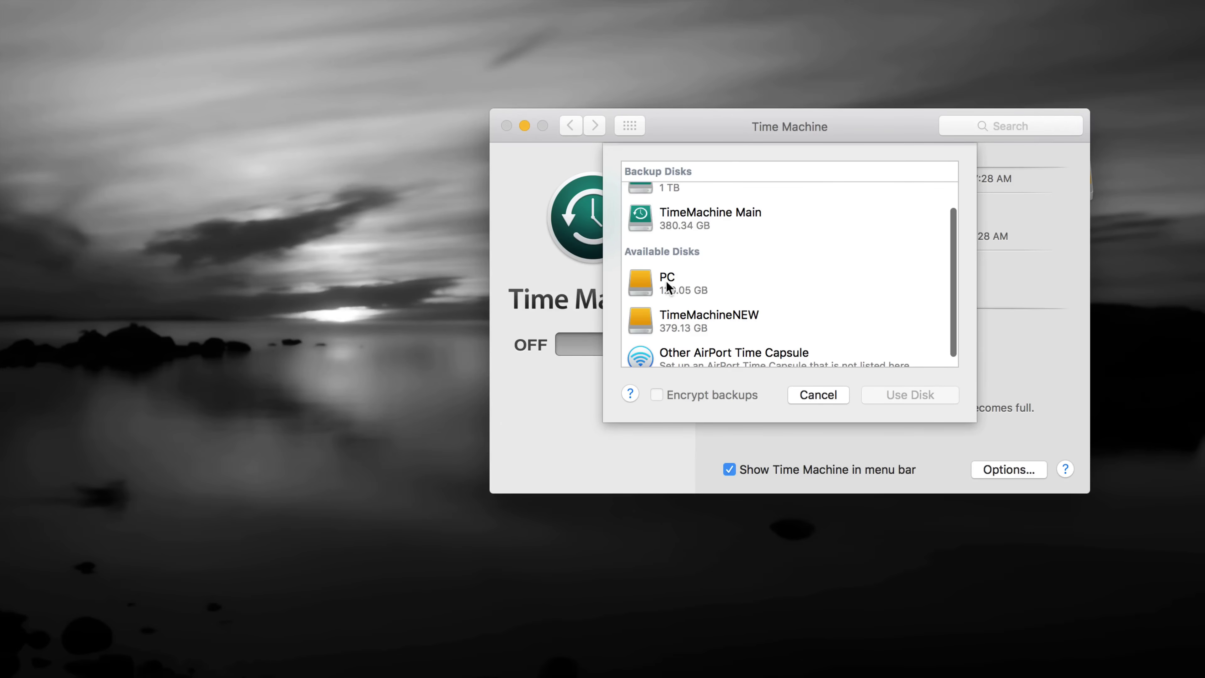
left_click(699, 321)
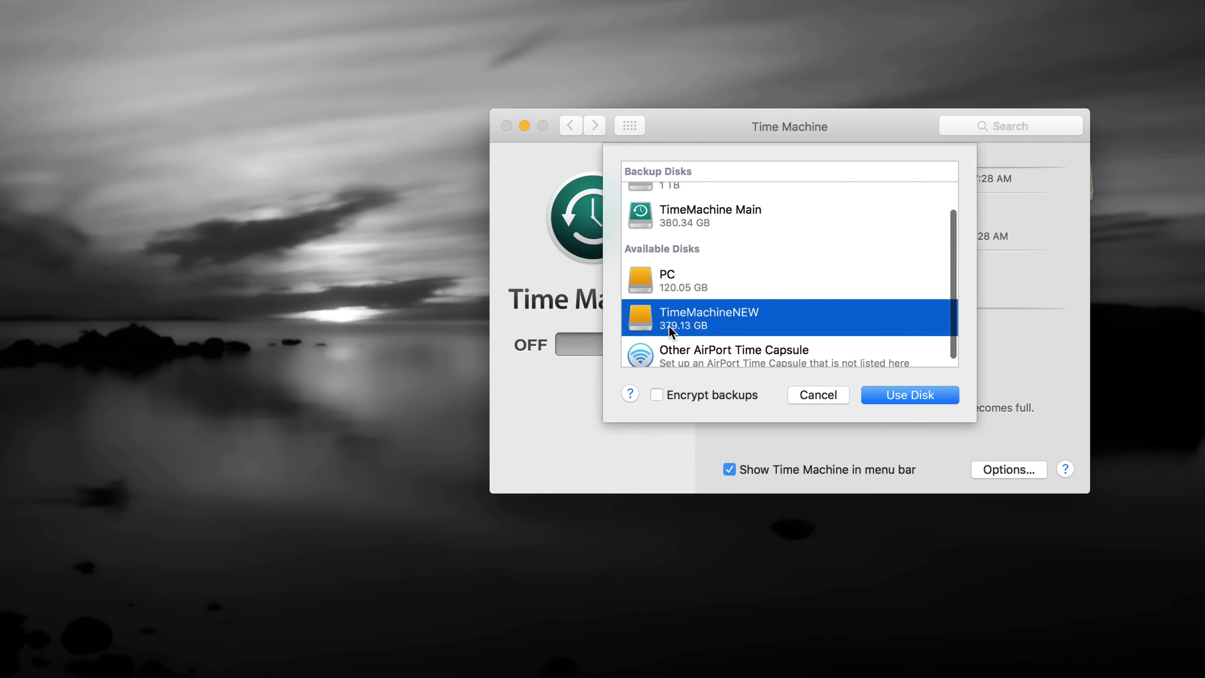
left_click(899, 394)
scroll(920, 286, "down", 3)
scroll(920, 286, "up", 5)
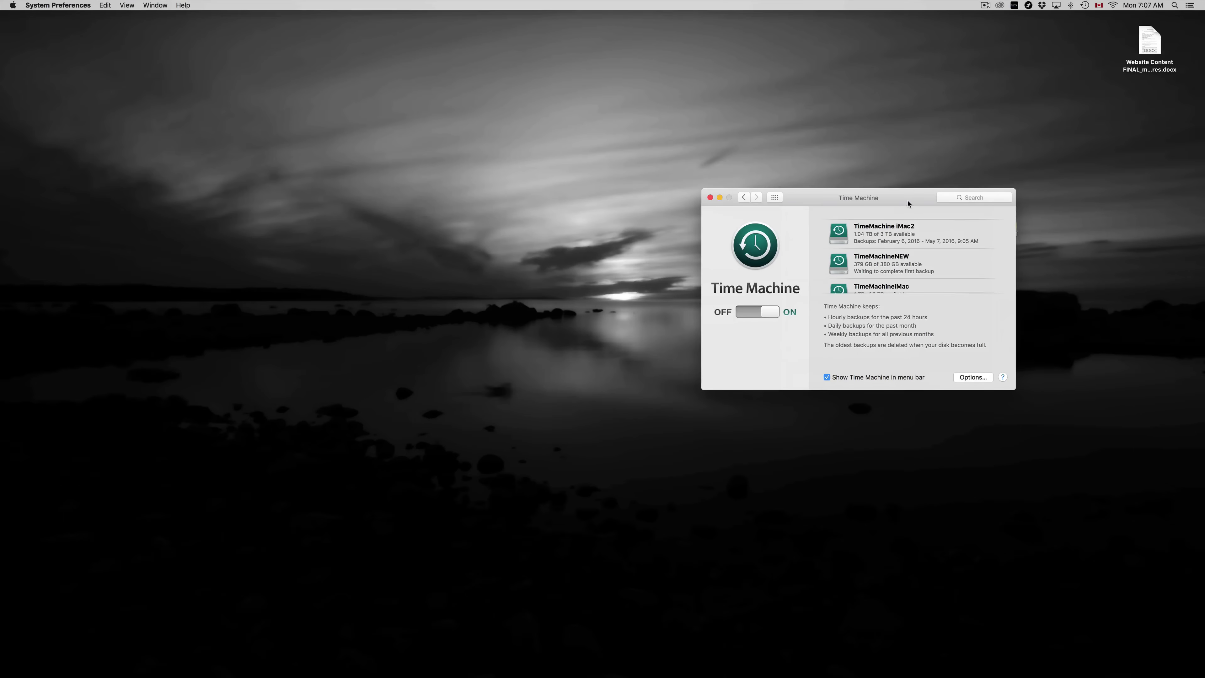
Move the Time Machine window clear of the desktop drive icons and check the backup commands in the Time Machine status menu
left_click_drag(908, 203, 777, 177)
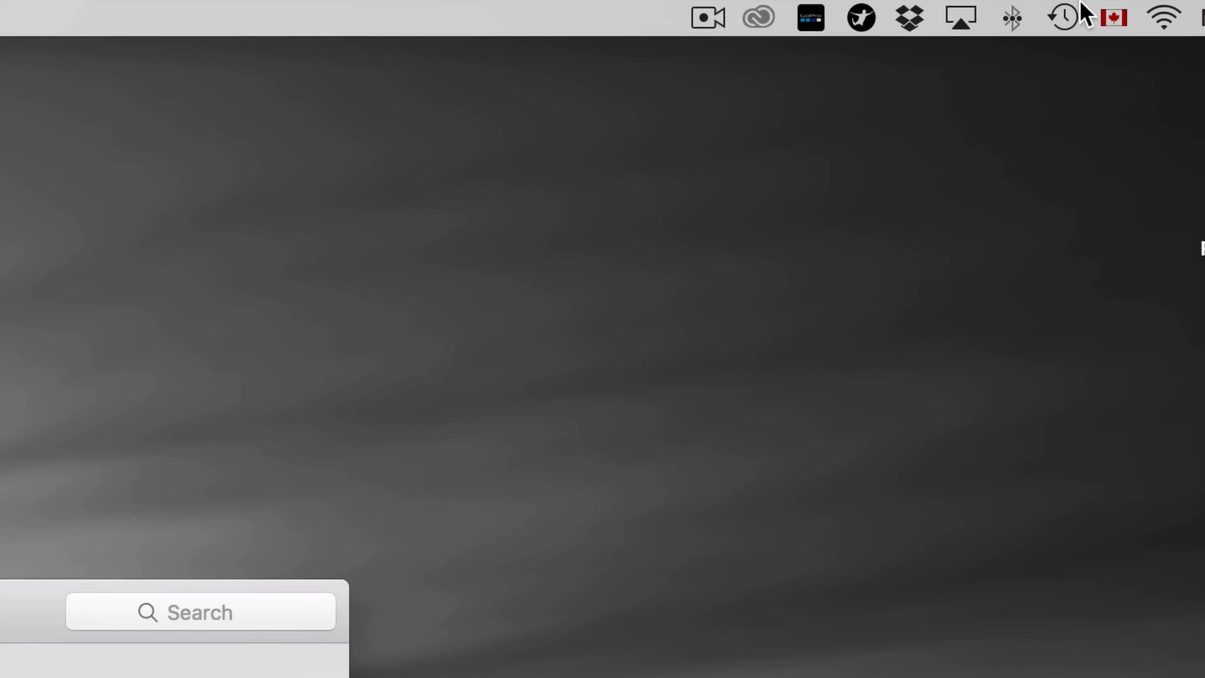
left_click(1069, 13)
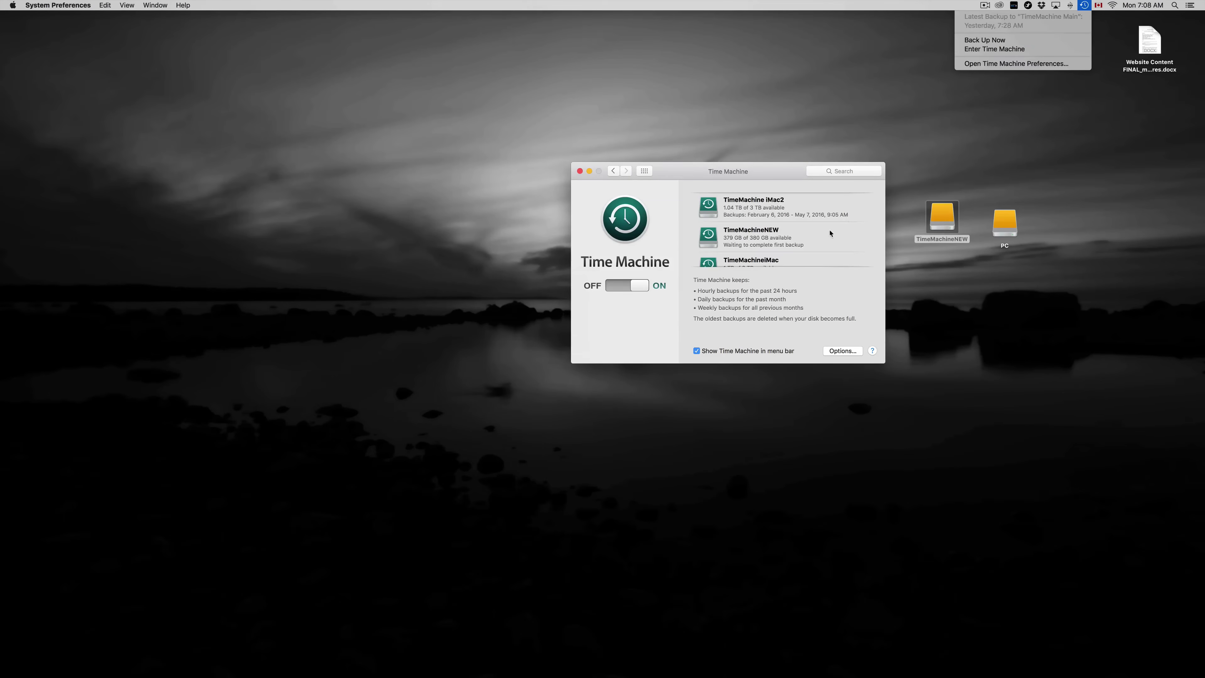
left_click(831, 232)
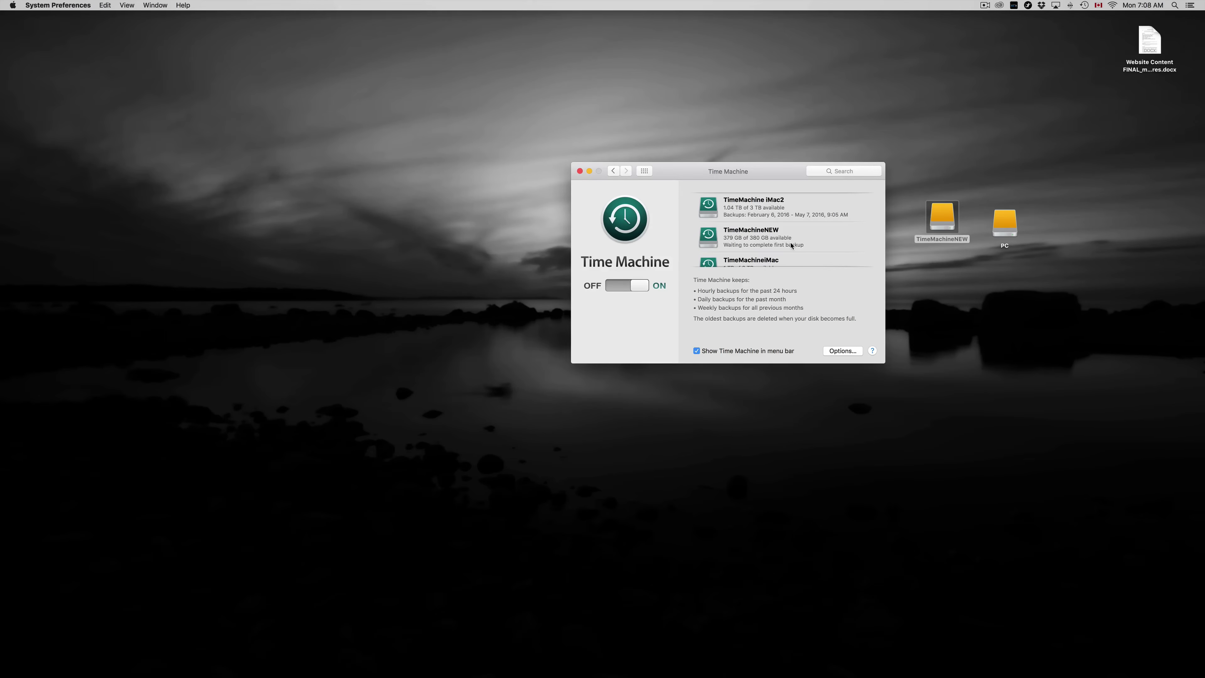
left_click_drag(793, 175, 785, 201)
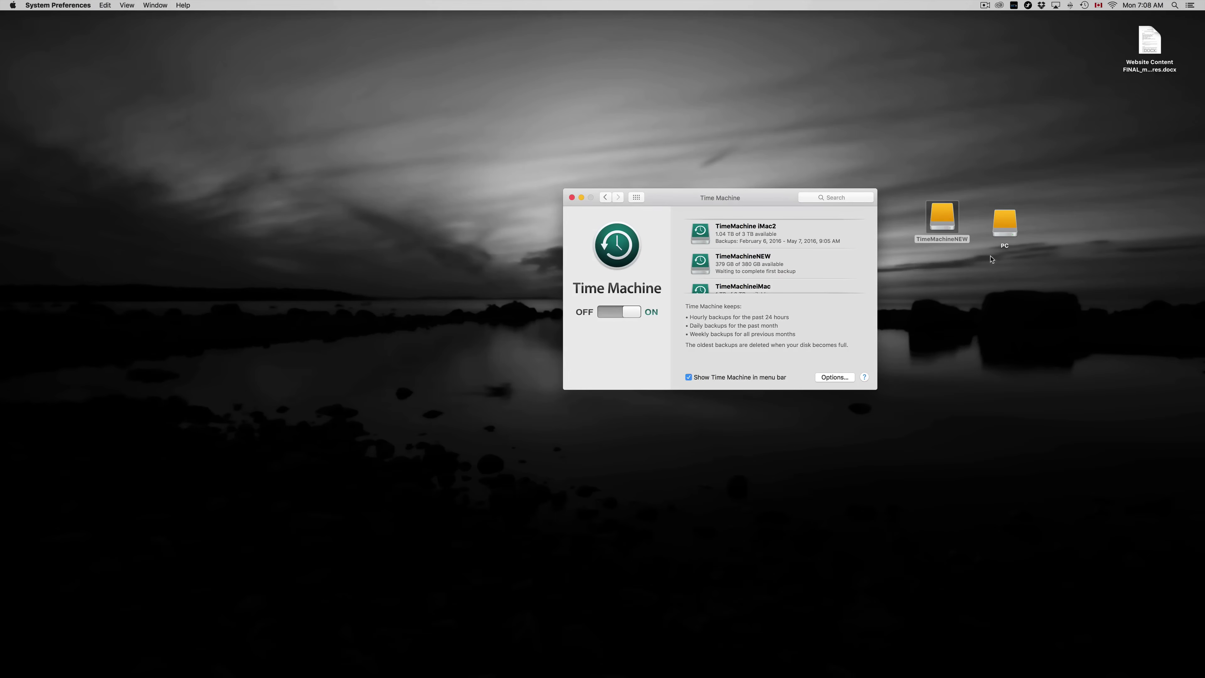
Switch to Finder, open the PC and TimeMachineNEW drives to view their contents, and close both drive windows
key("super+Tab")
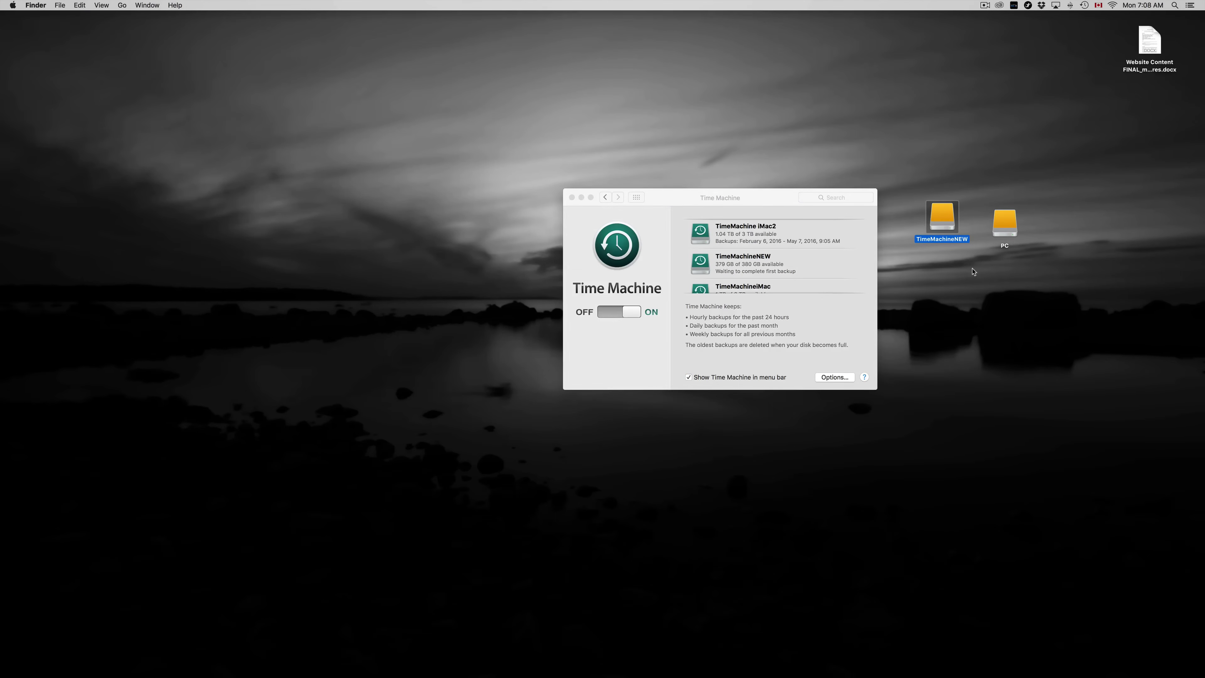
left_click(1004, 229)
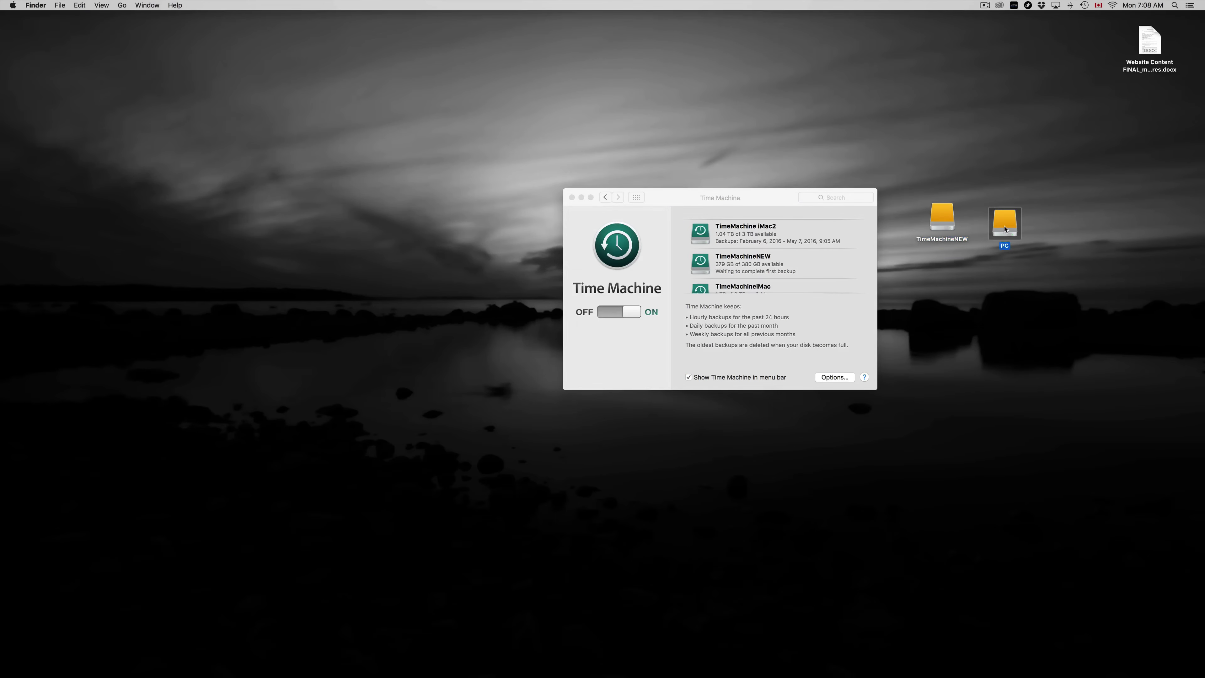
double_click(1004, 229)
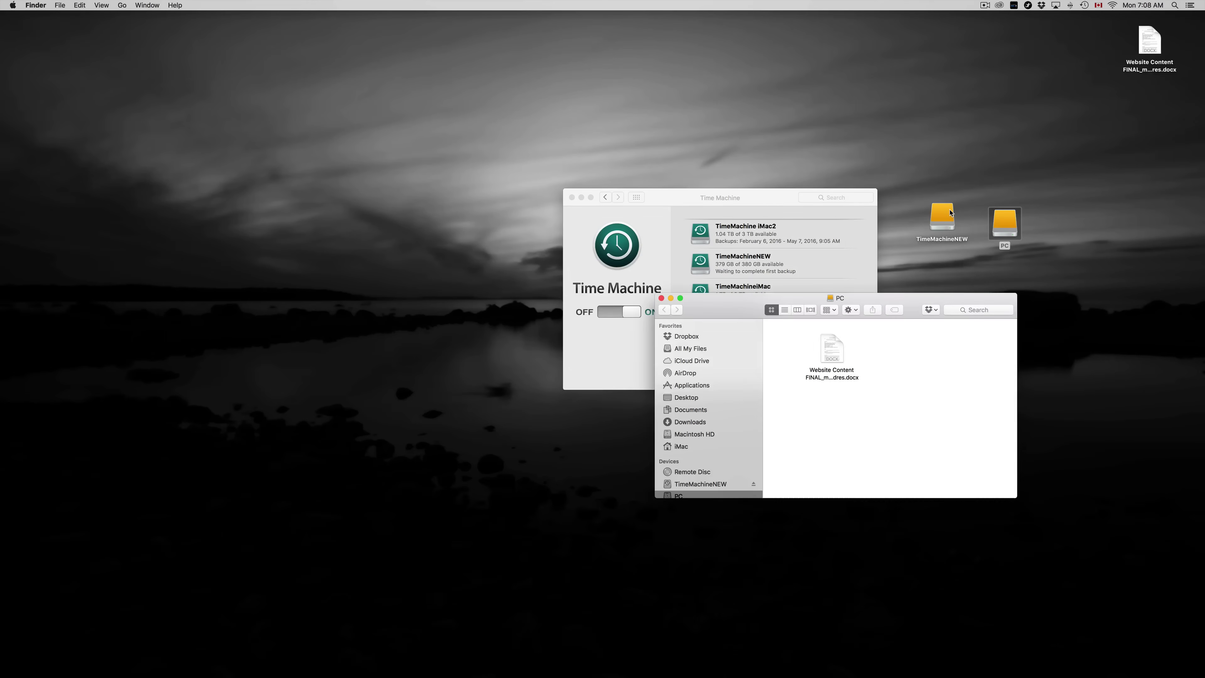
double_click(942, 217)
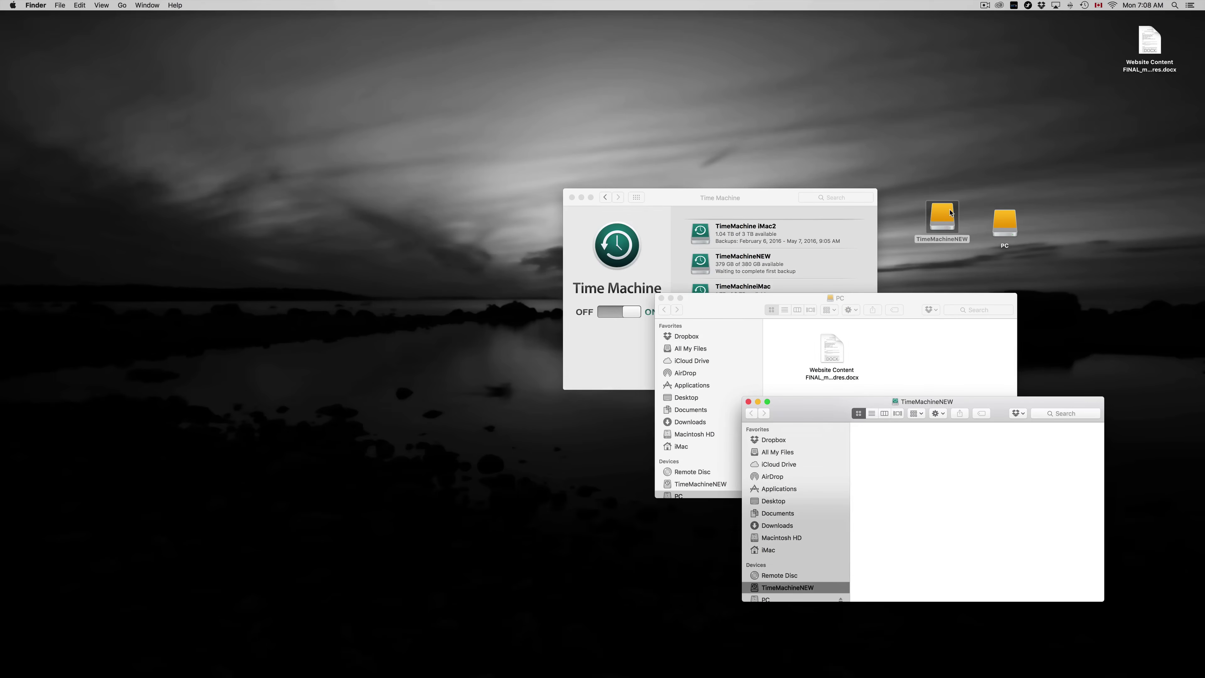
left_click_drag(824, 412, 857, 222)
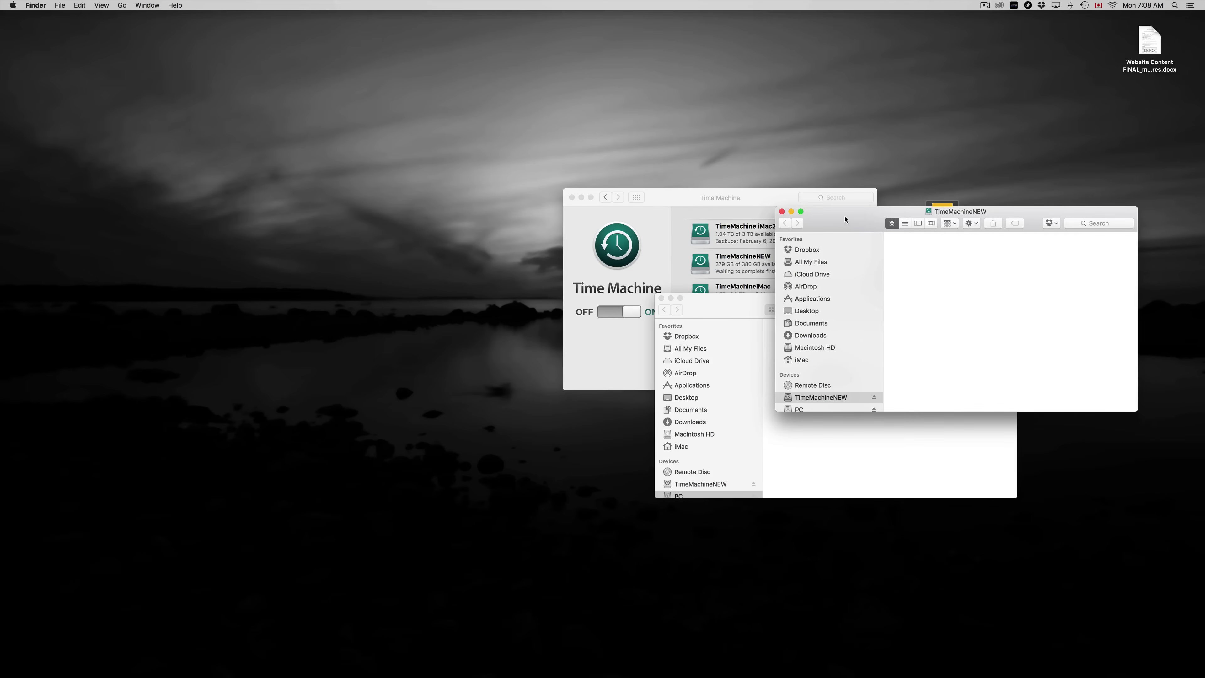
left_click(782, 211)
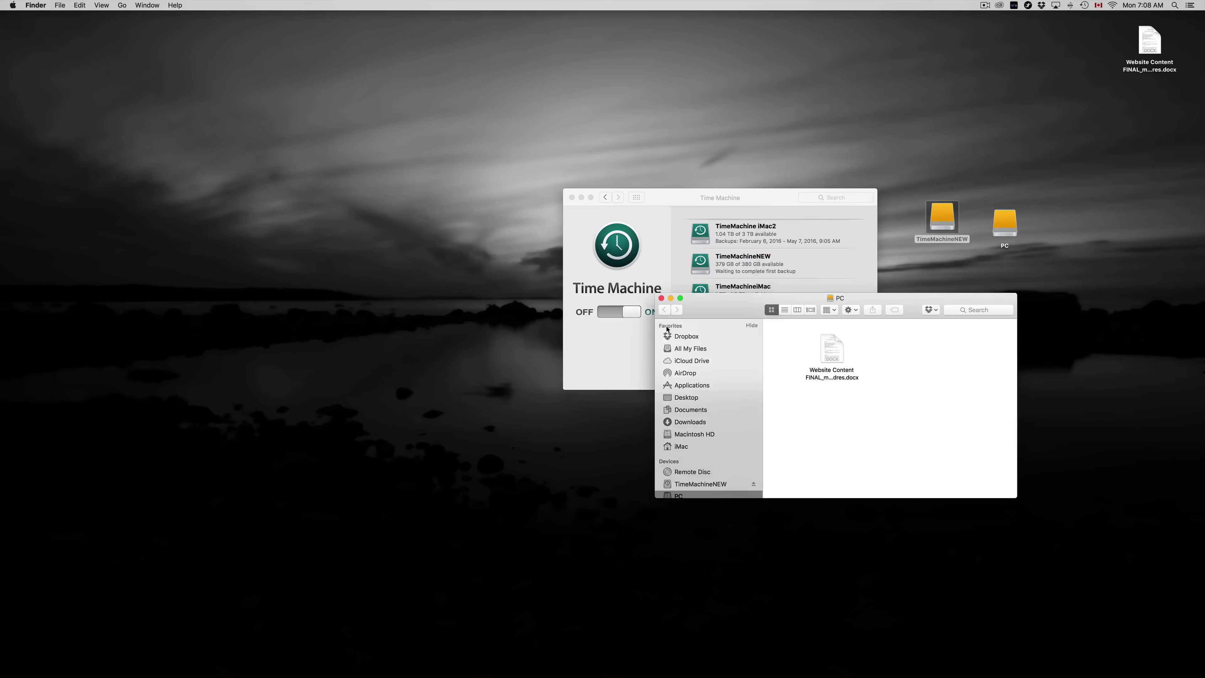
left_click(660, 297)
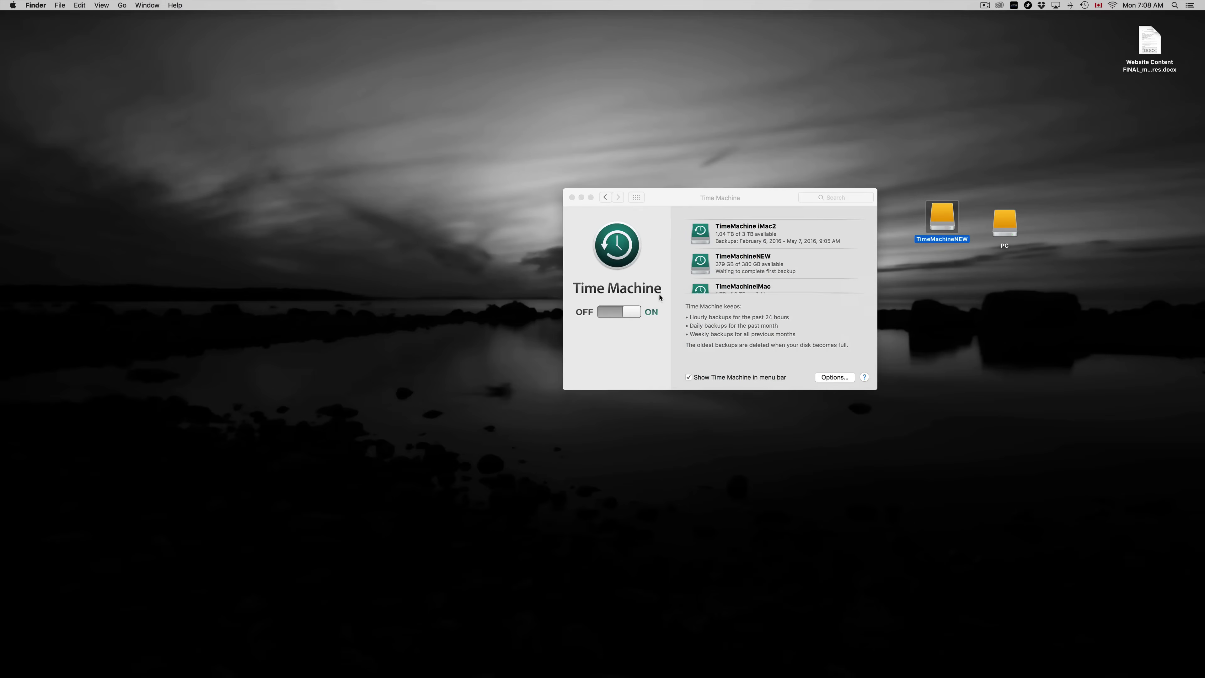
Switch back to System Preferences and review the Time Machine backup disks down to the entry for adding or removing one
left_click(748, 204)
scroll(778, 258, "down", 3)
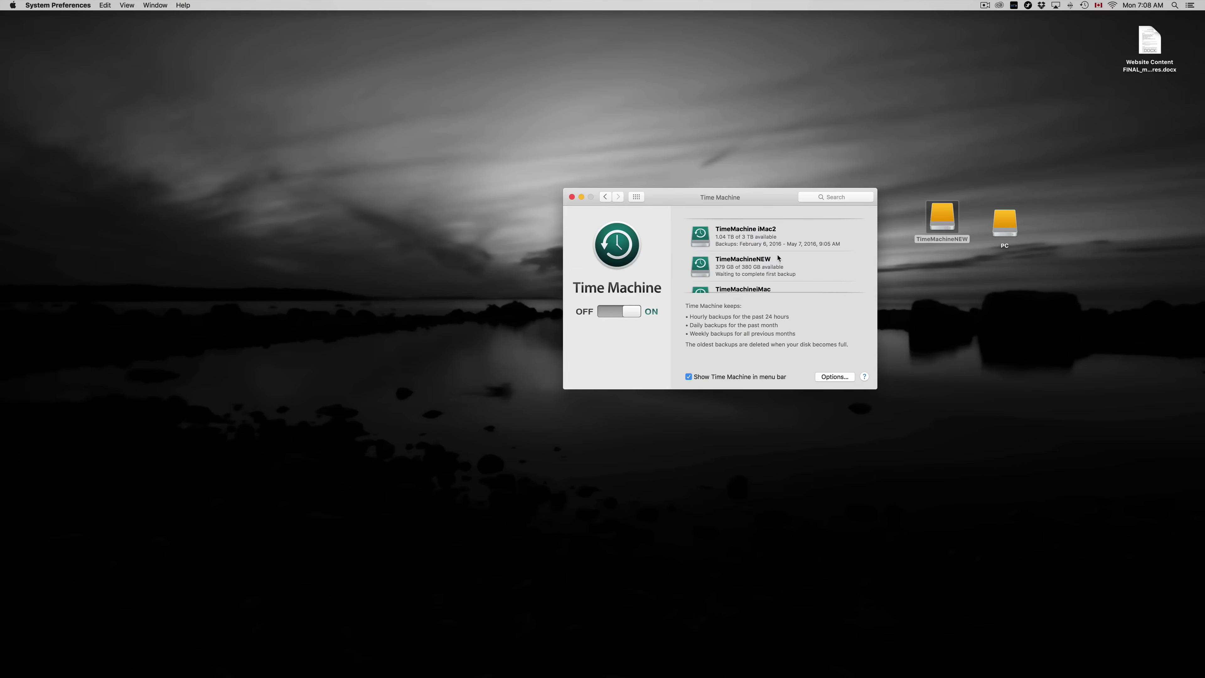
scroll(778, 258, "down", 1)
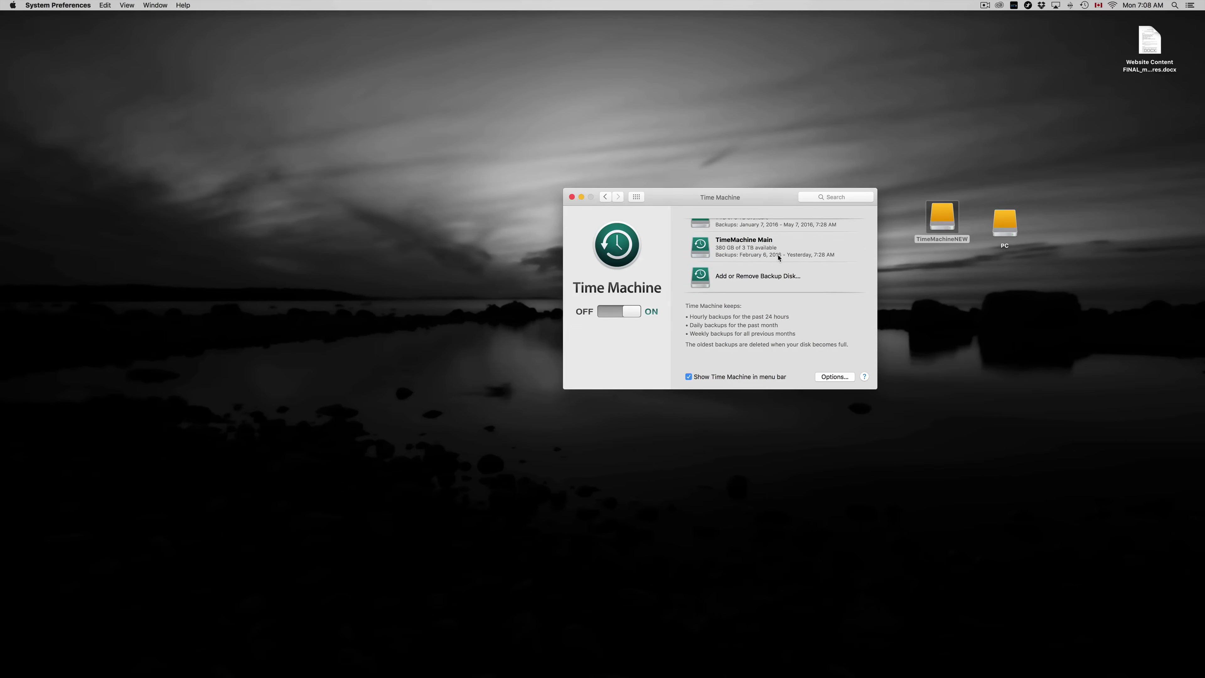